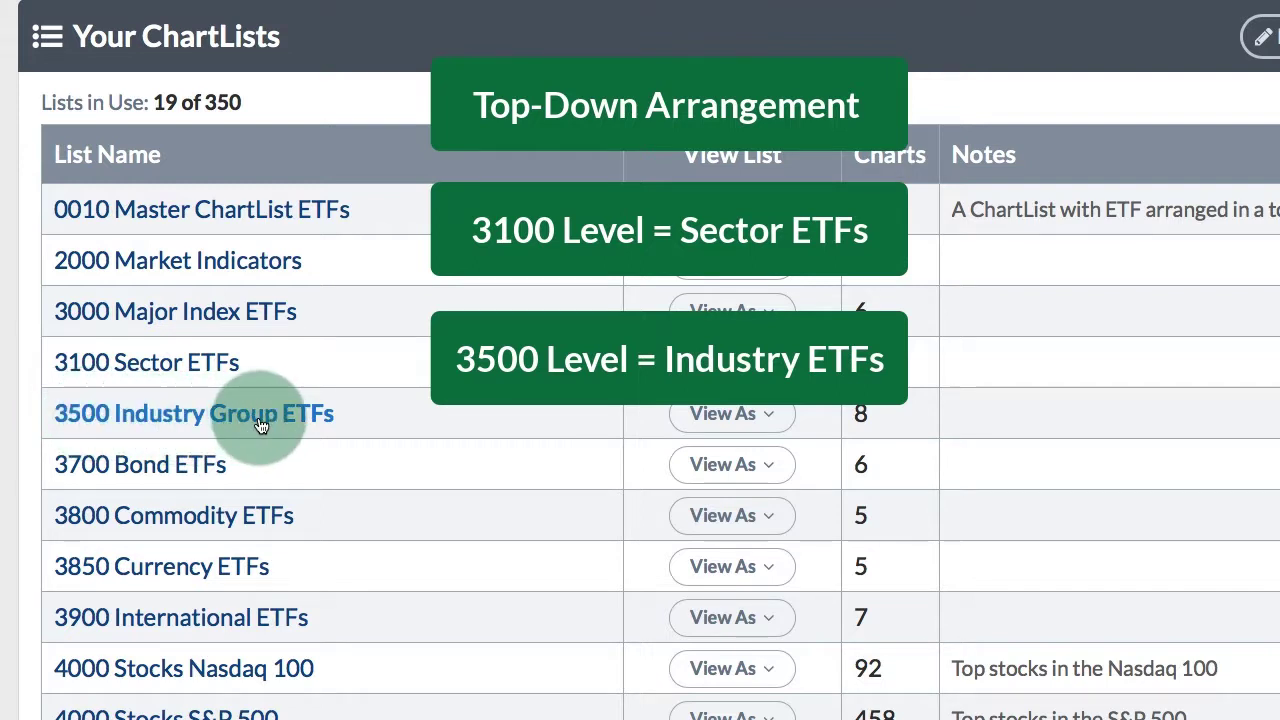
# Step: Open the 0010 Master ChartList ETFs list and examine how its numbered chart names are arranged
pyautogui.scroll(-2, 260, 425)
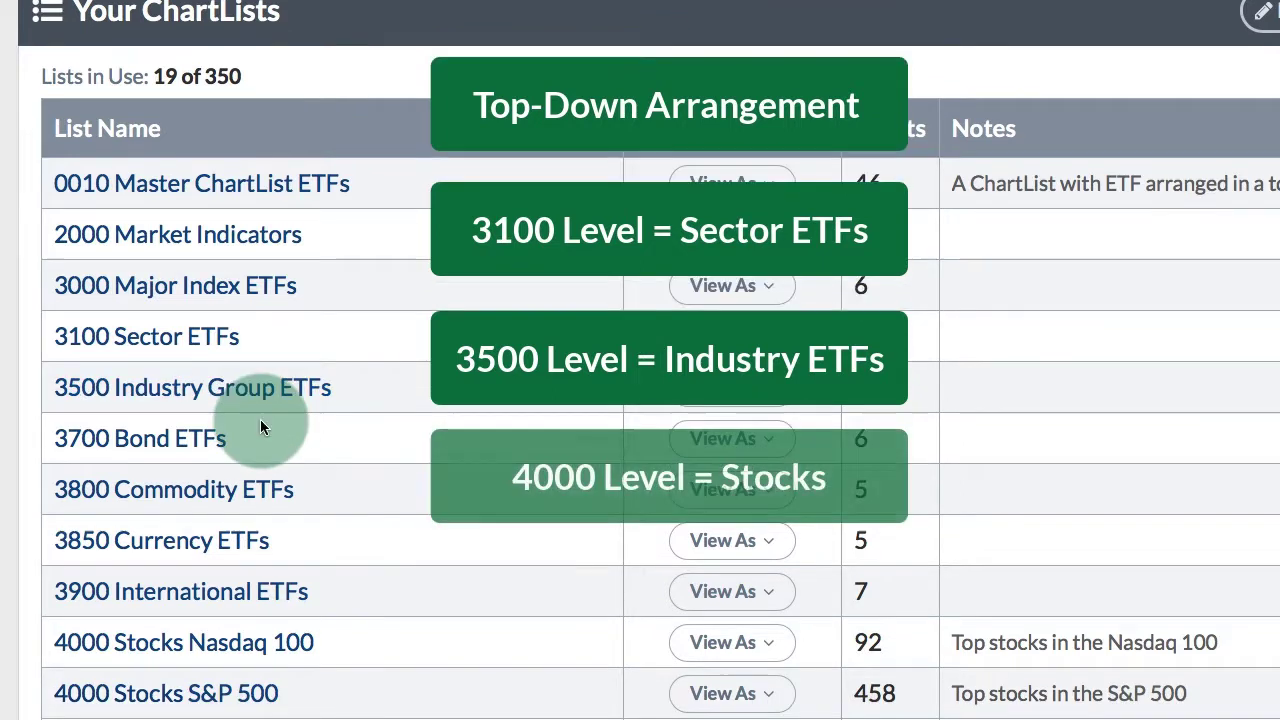
pyautogui.scroll(-3, 262, 428)
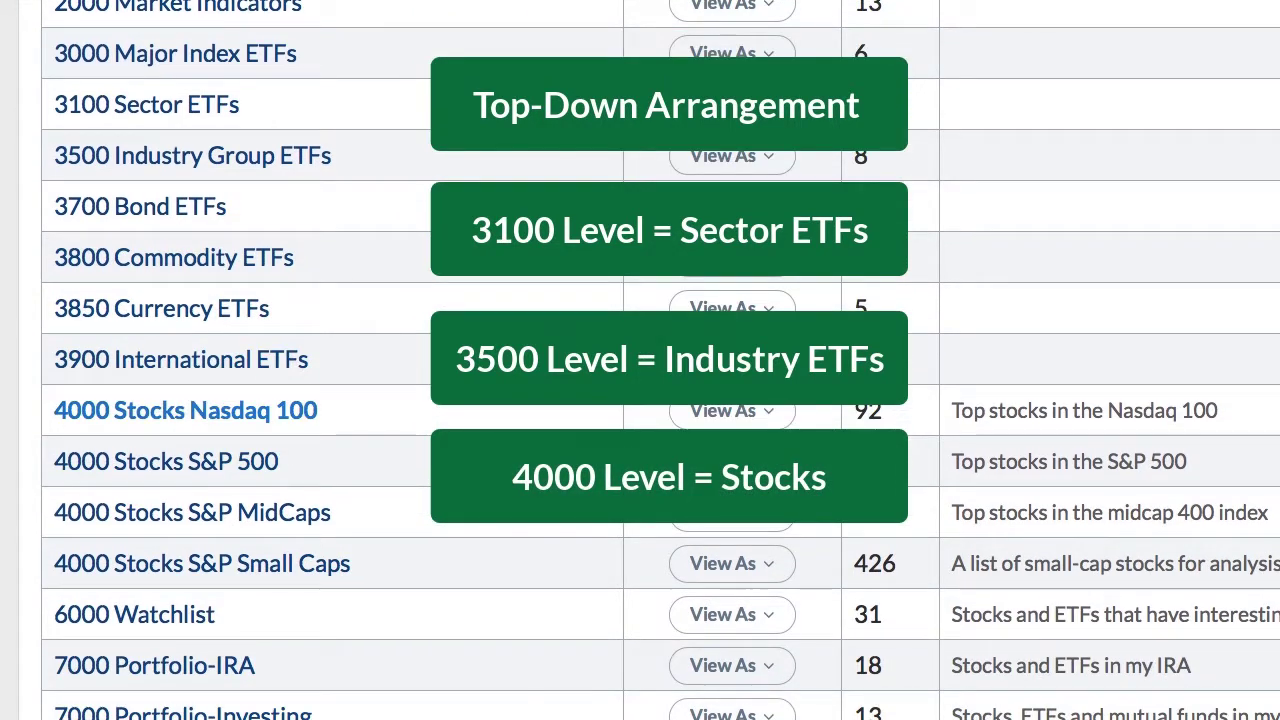
pyautogui.scroll(-1, 262, 428)
pyautogui.scroll(-1, 262, 428)
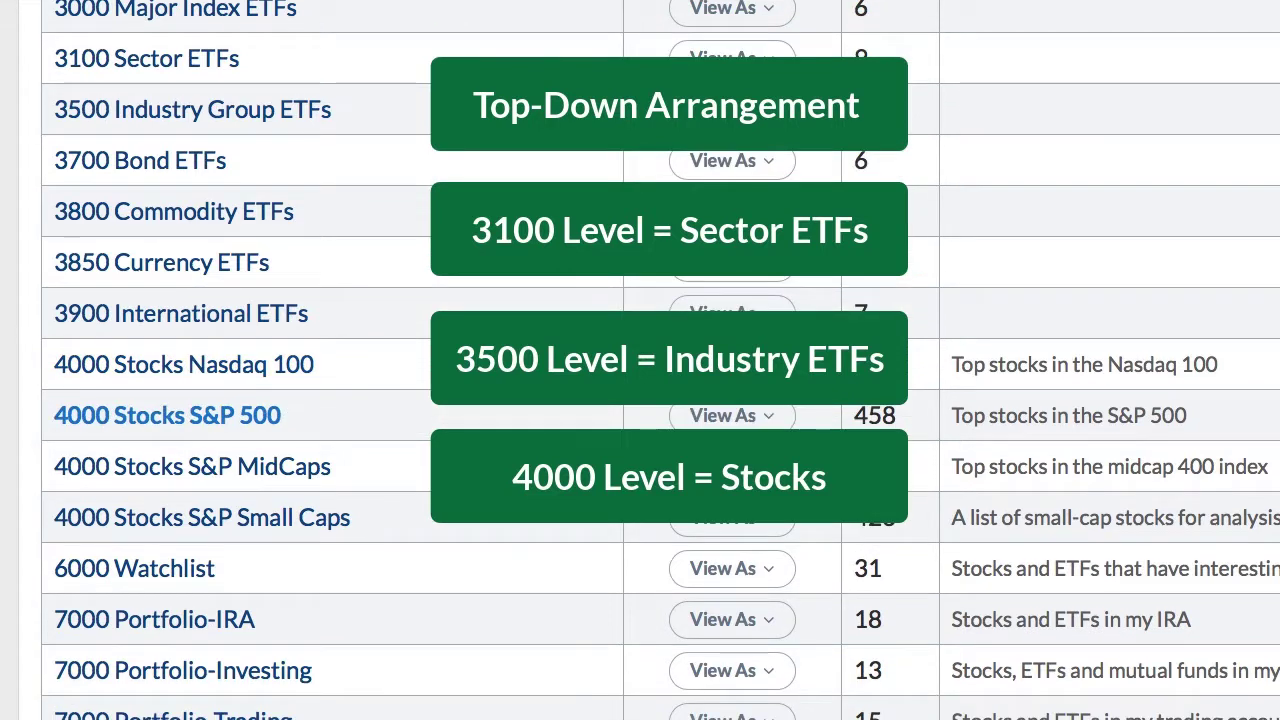
pyautogui.scroll(5, 640, 400)
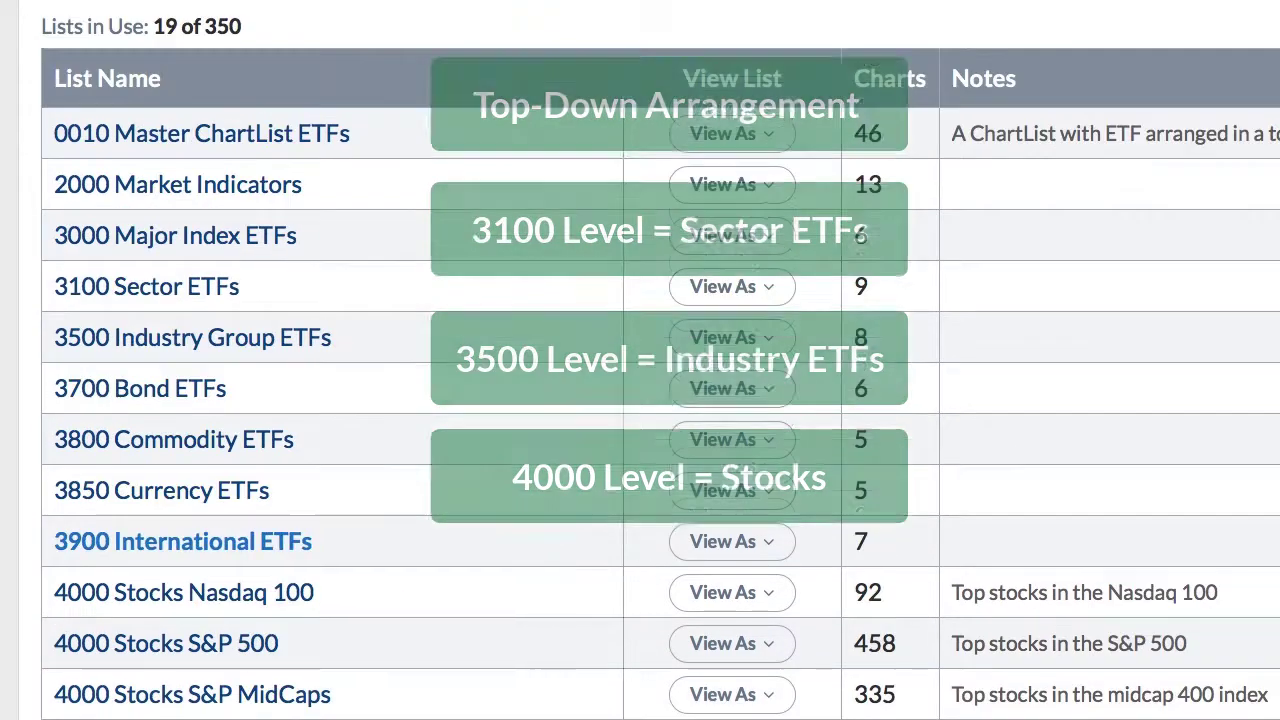
pyautogui.click(182, 122)
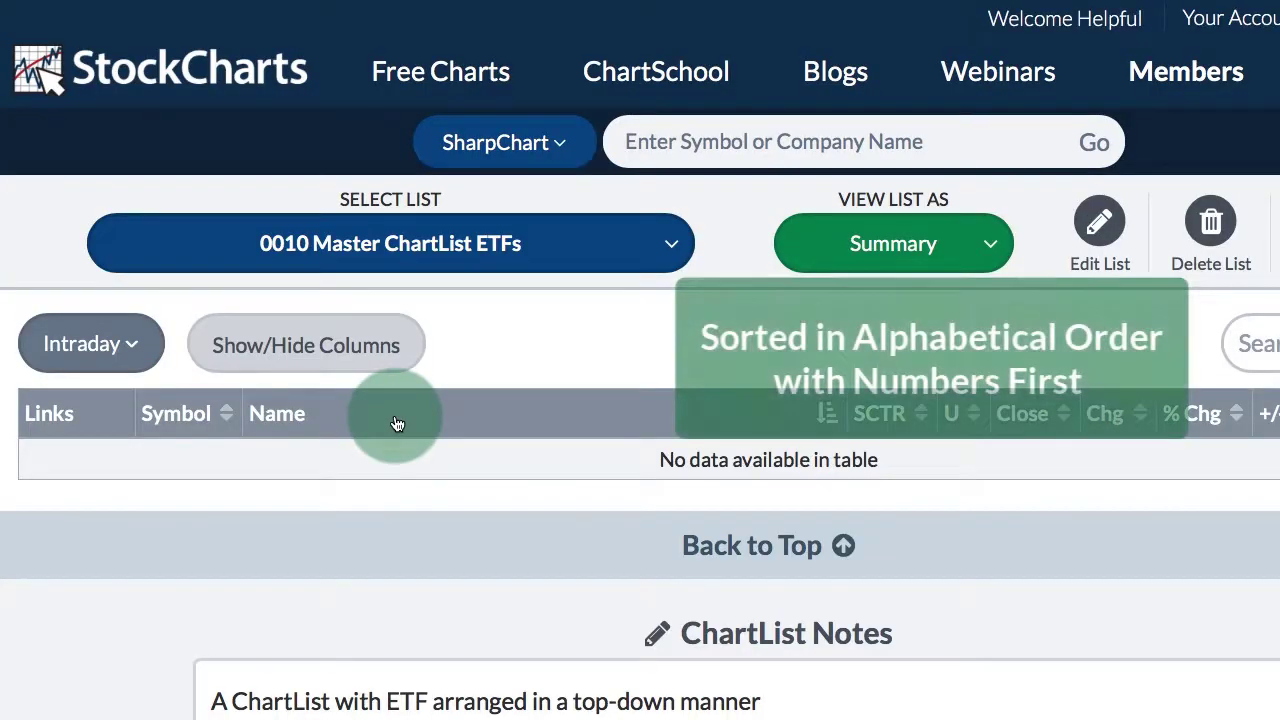
pyautogui.scroll(-1, 393, 420)
pyautogui.scroll(-3, 393, 413)
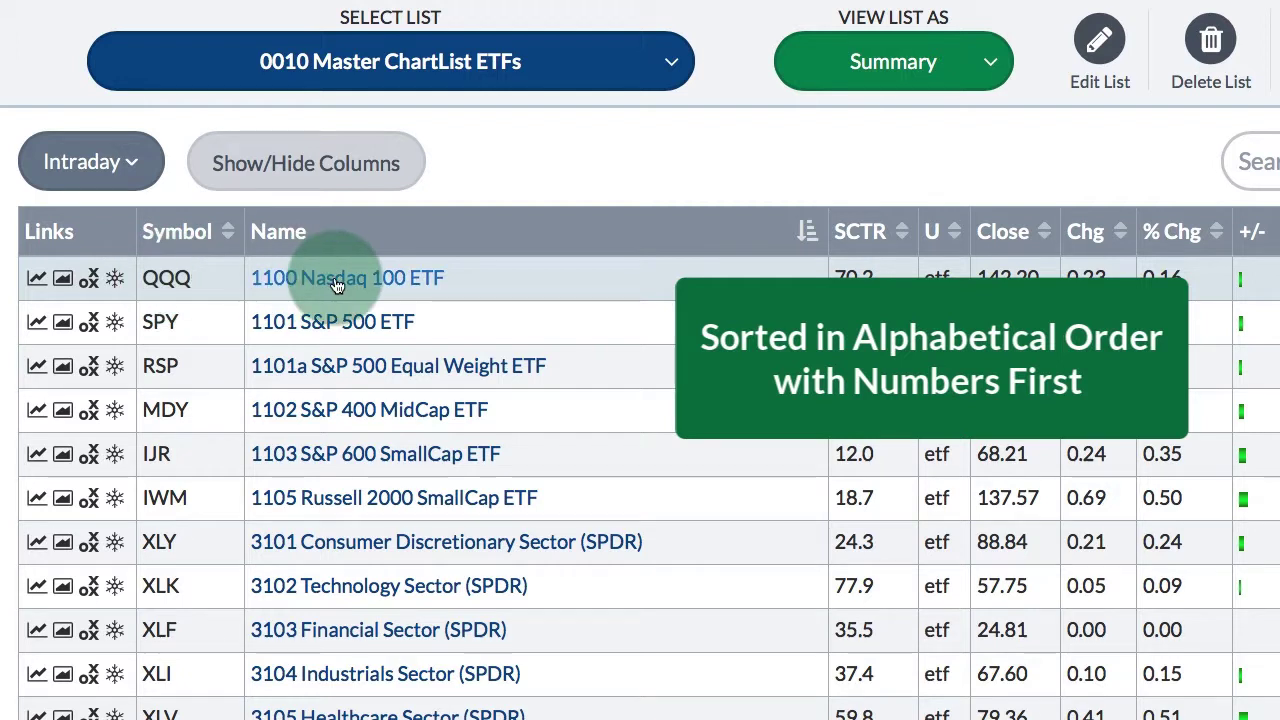
pyautogui.scroll(-2, 345, 305)
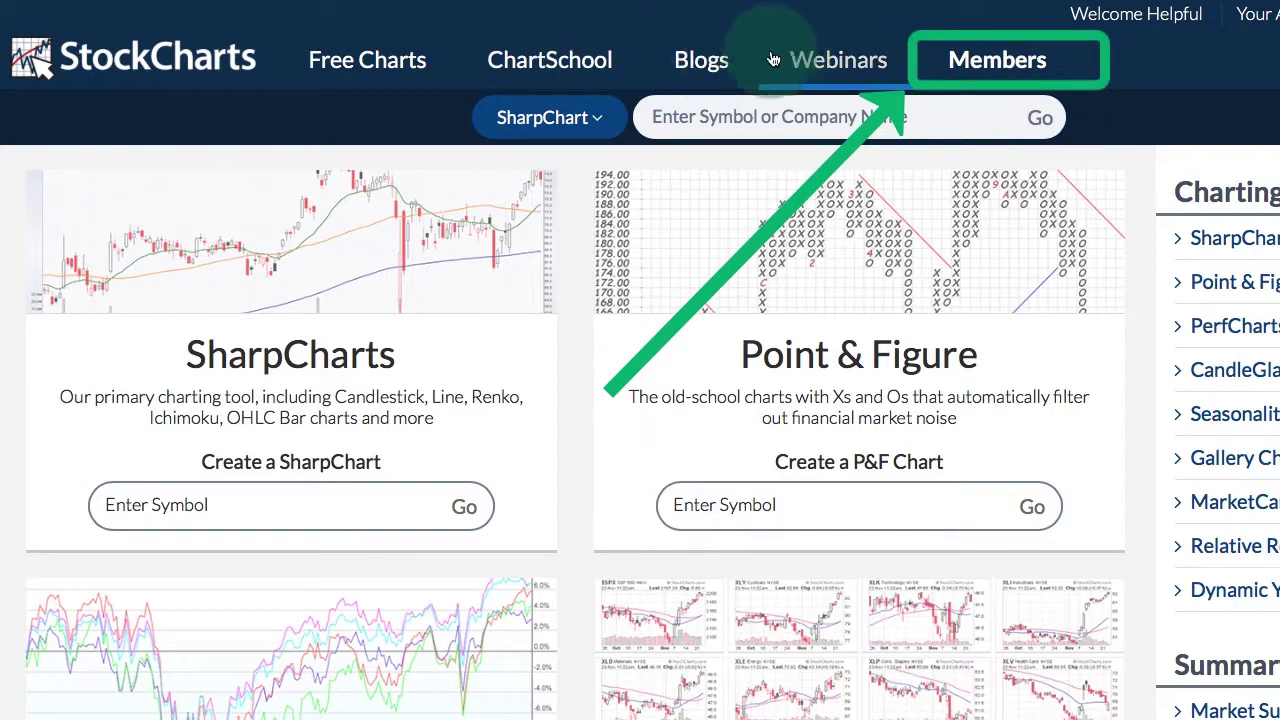
# Step: Go to the members' overview of saved ChartLists and open the 3700 Bond ETFs list
pyautogui.click(982, 63)
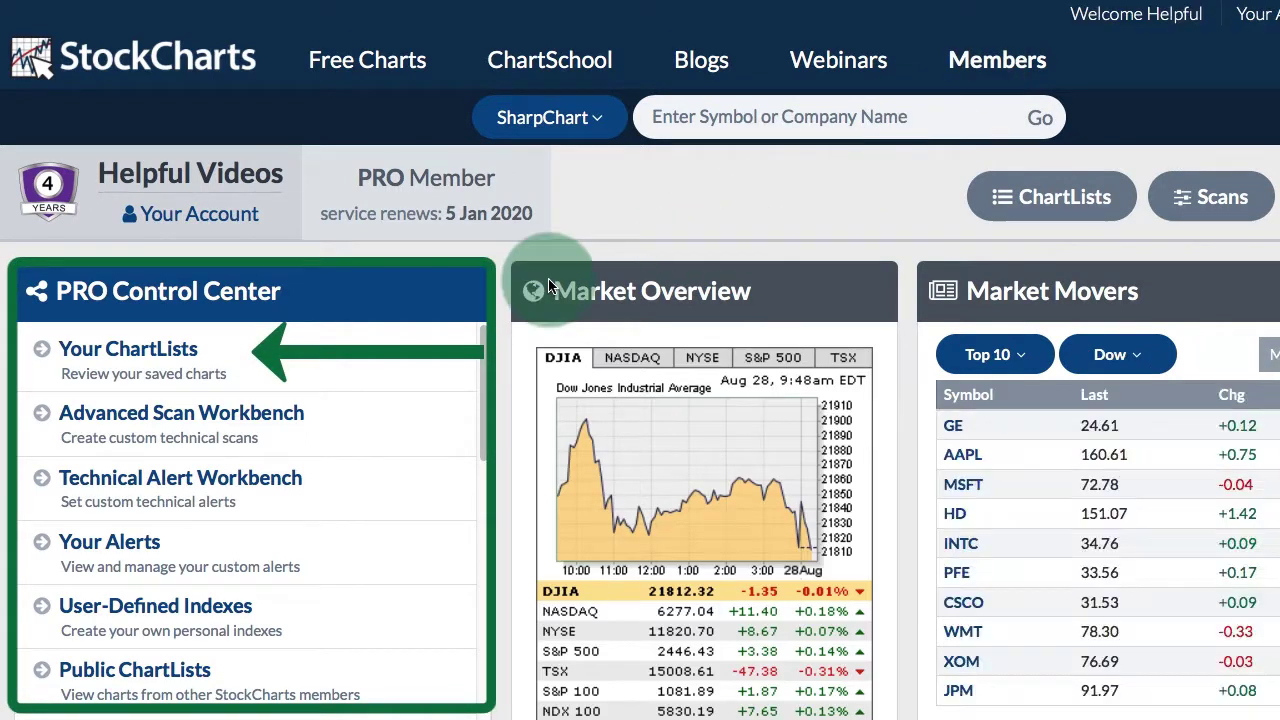
pyautogui.click(155, 358)
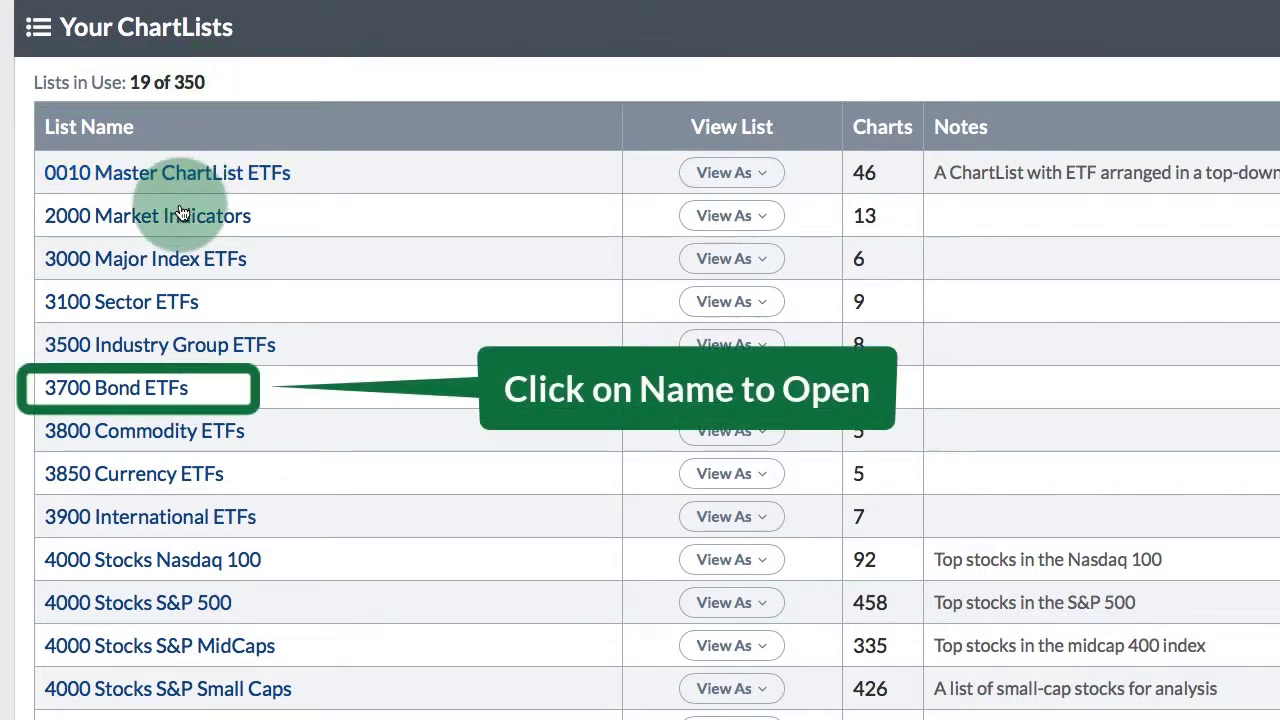
pyautogui.click(157, 390)
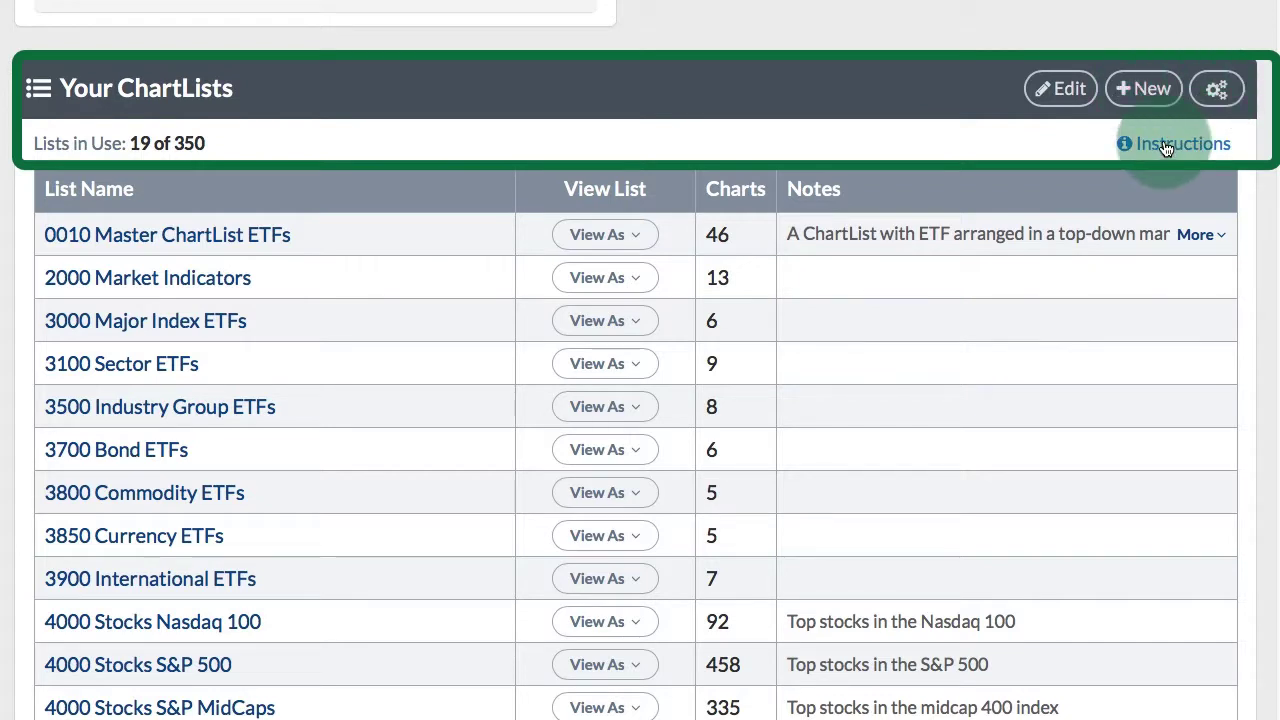
# Step: Create a new ChartList named 1000 Major Stock Indexes
pyautogui.click(1143, 88)
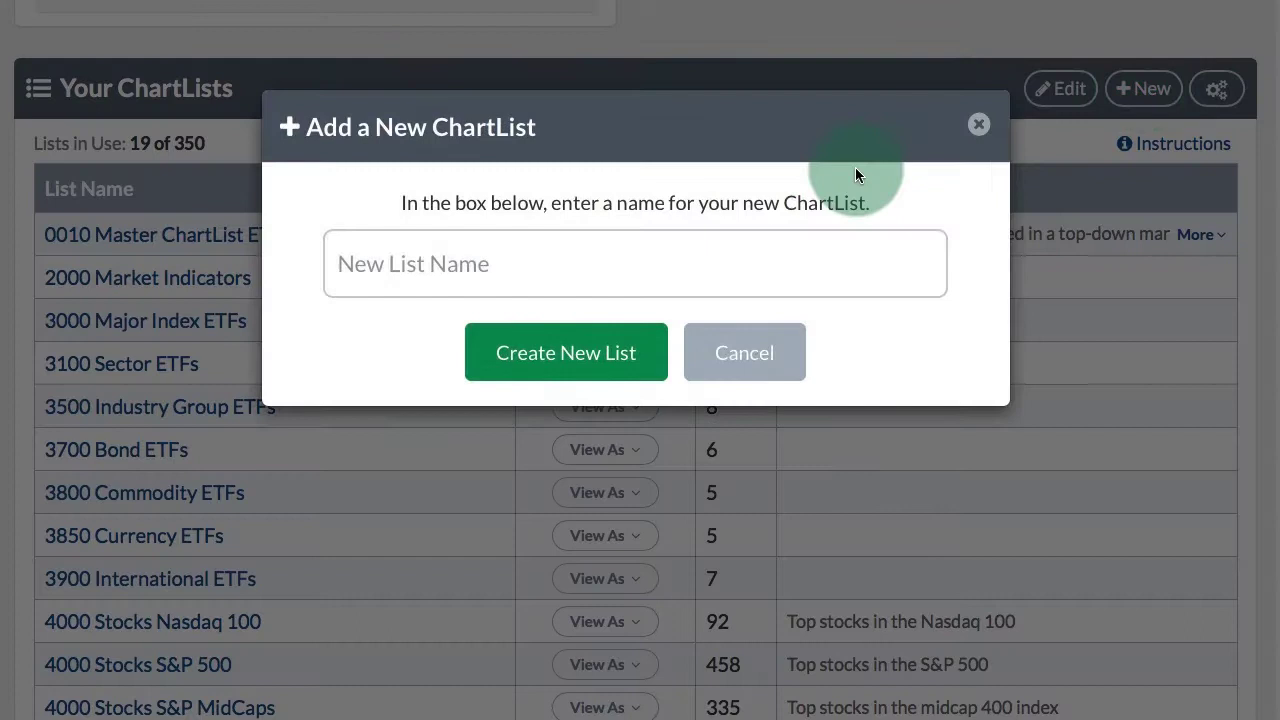
pyautogui.click(466, 263)
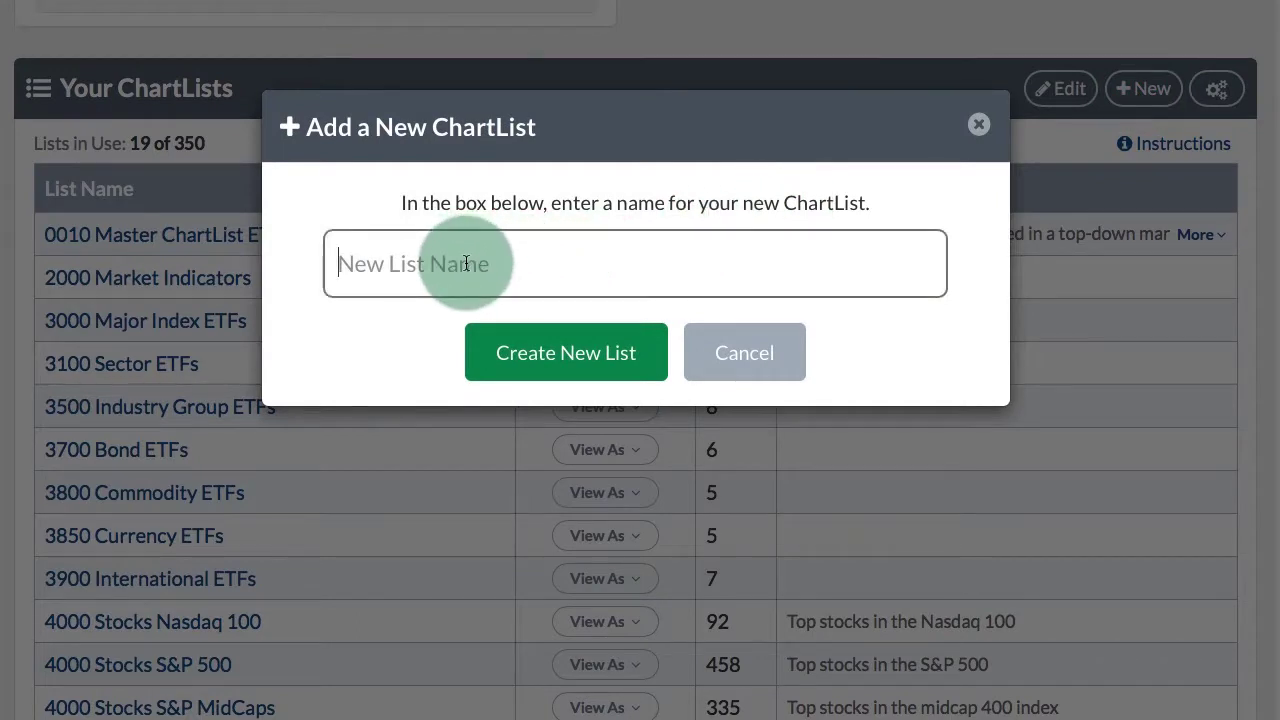
pyautogui.click(545, 355)
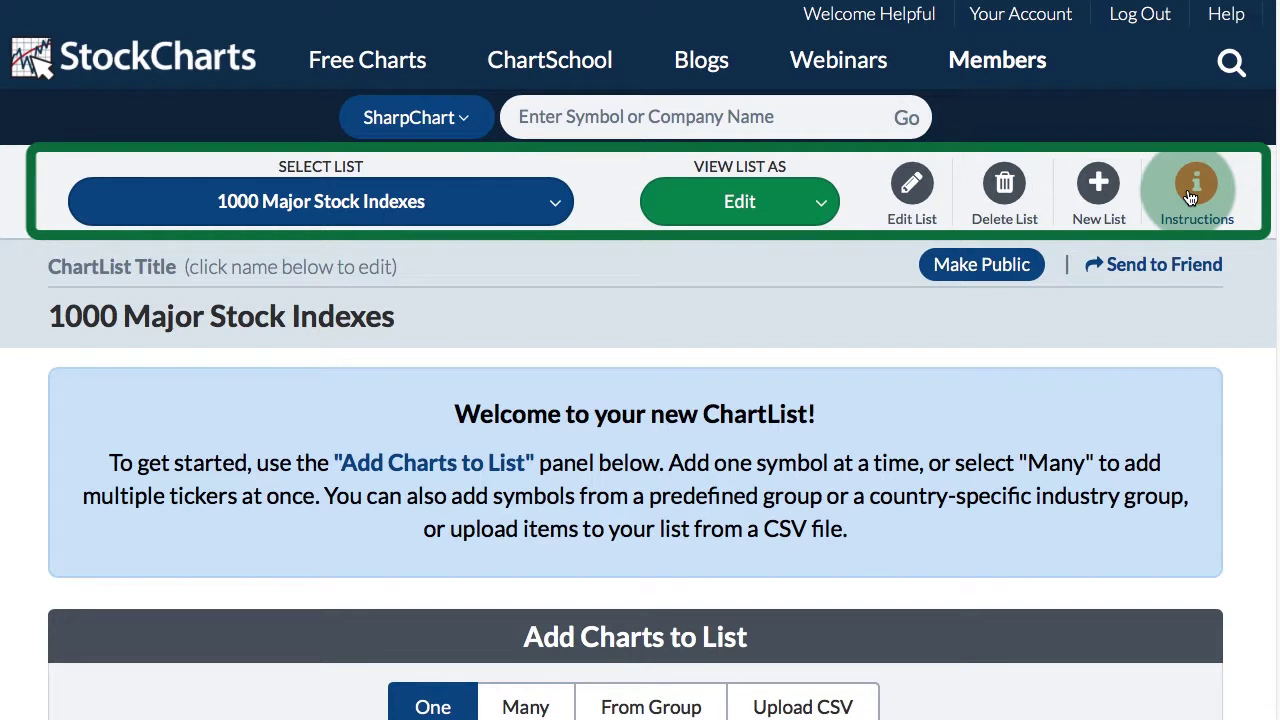
# Step: Add a single chart to the new list with symbol $INDU and name 1001 Dow Industrials, leaving the comments empty
pyautogui.scroll(-3, 783, 481)
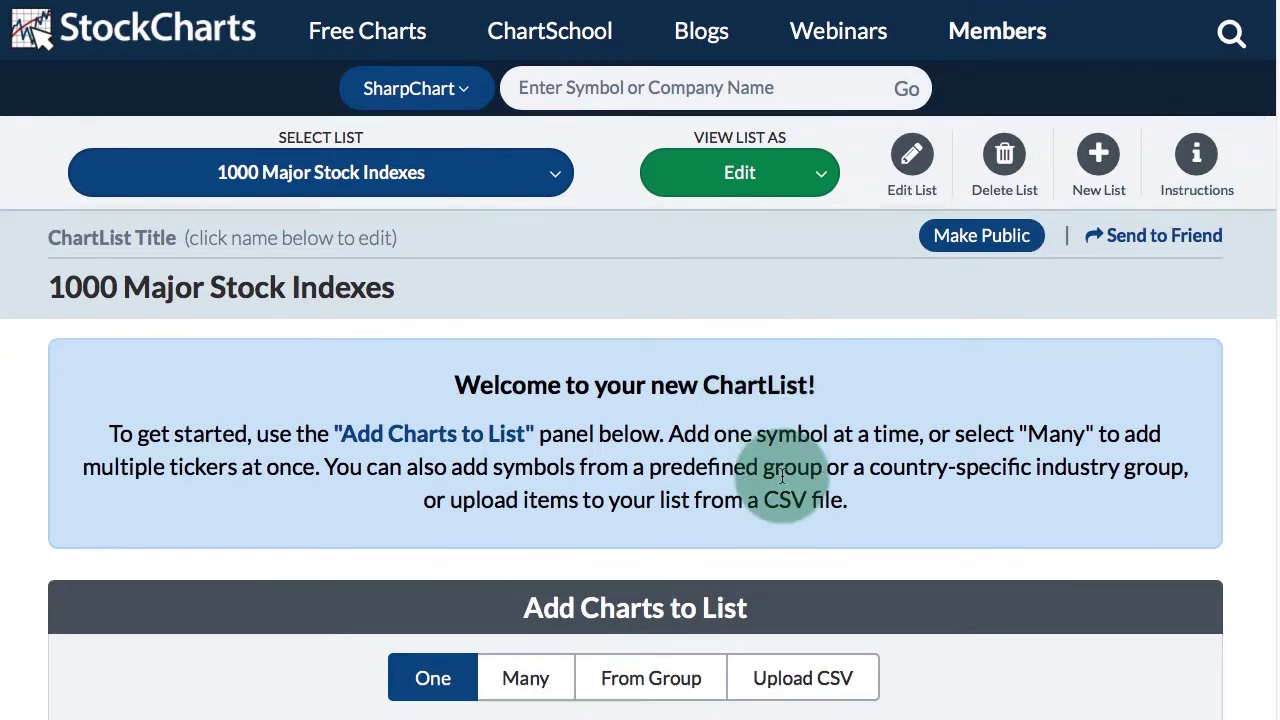
pyautogui.scroll(-8, 783, 481)
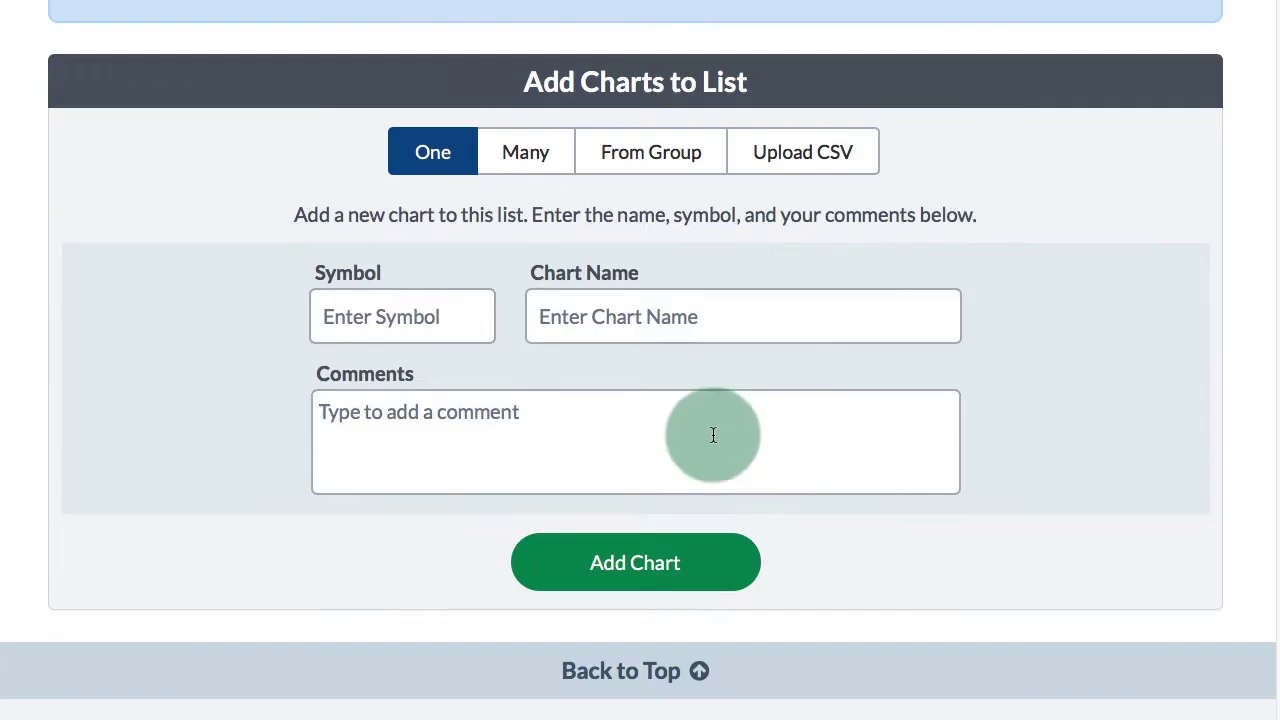
pyautogui.click(392, 305)
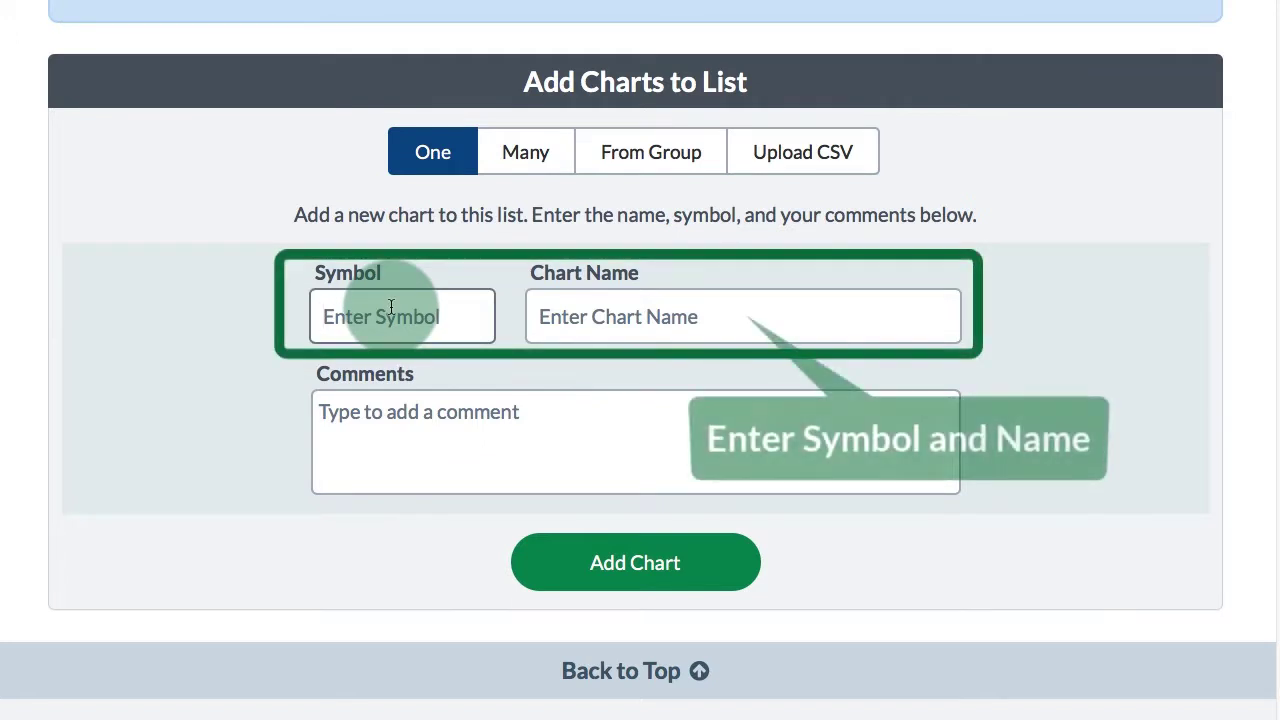
pyautogui.write('$I')
pyautogui.click(540, 316)
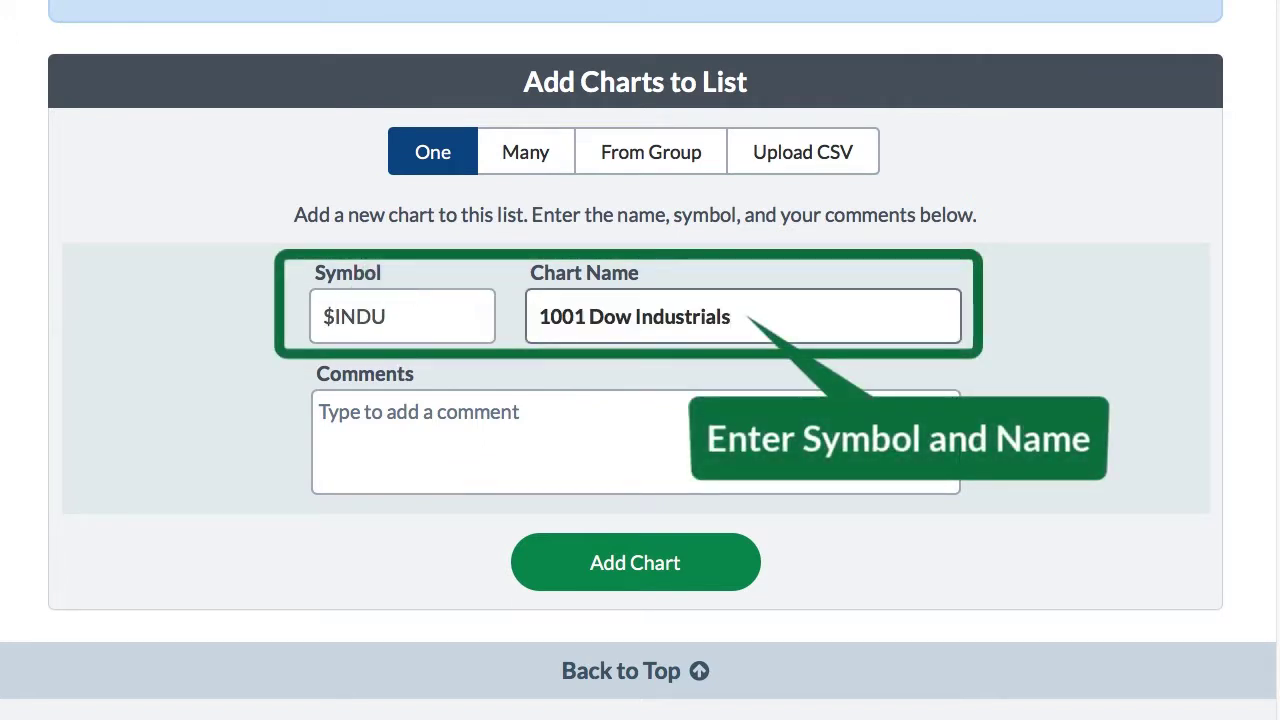
pyautogui.write('1001 Dow Industrials')
pyautogui.click(394, 302)
pyautogui.click(402, 425)
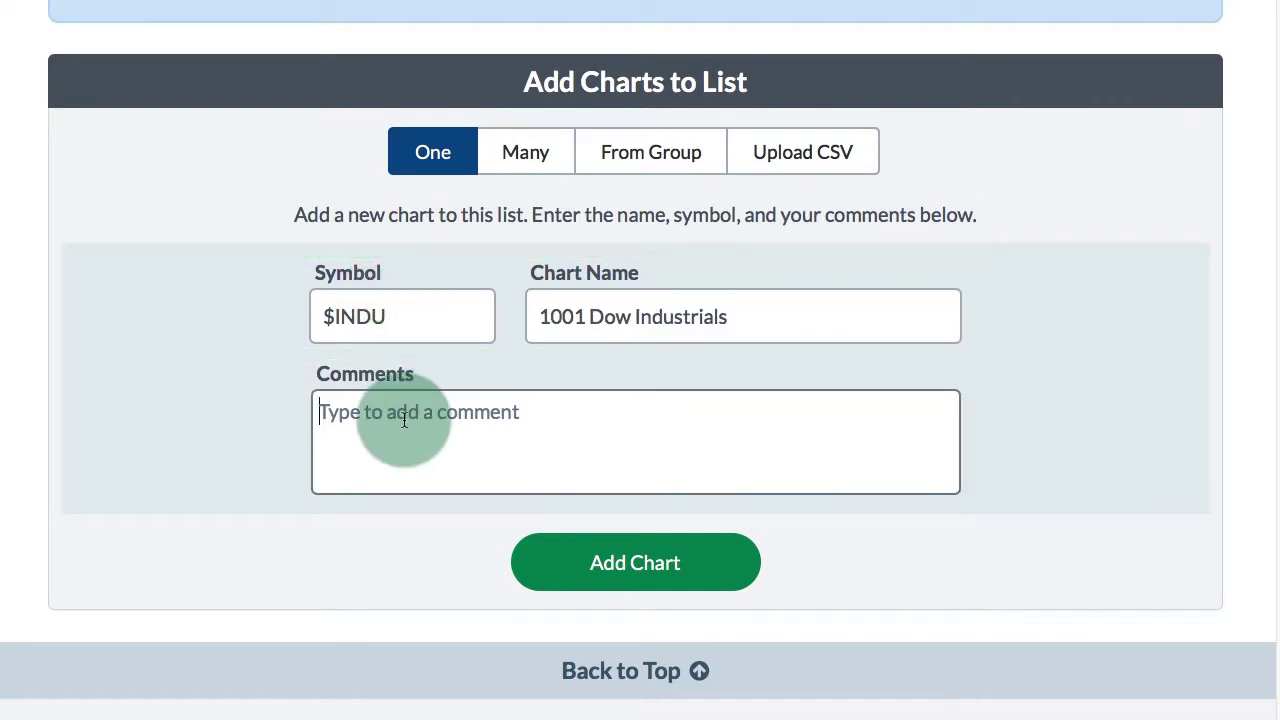
pyautogui.click(623, 566)
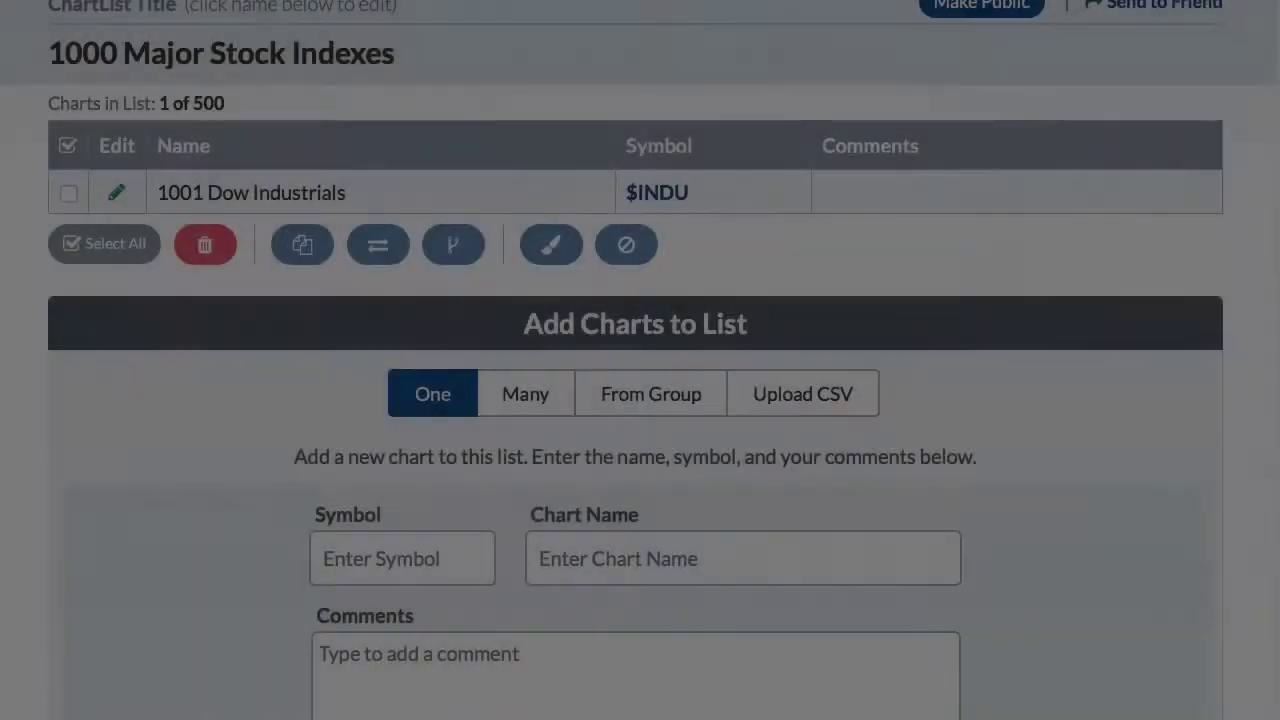
# Step: Add the symbols $spx, $indu, $ndx, $compq, $sml, $rut, $mid, $spxew and $nya to the list at once and look over its entries
pyautogui.scroll(-1, 1080, 502)
pyautogui.scroll(-3, 1080, 495)
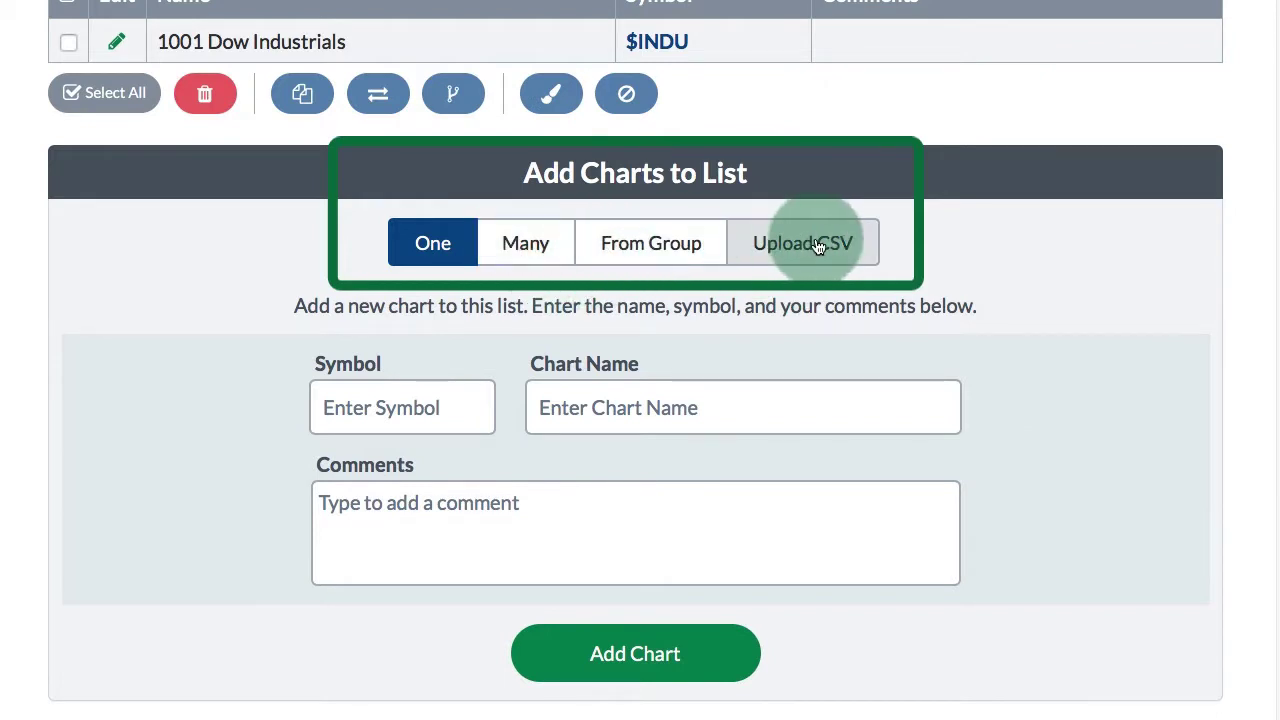
pyautogui.click(528, 247)
pyautogui.click(445, 400)
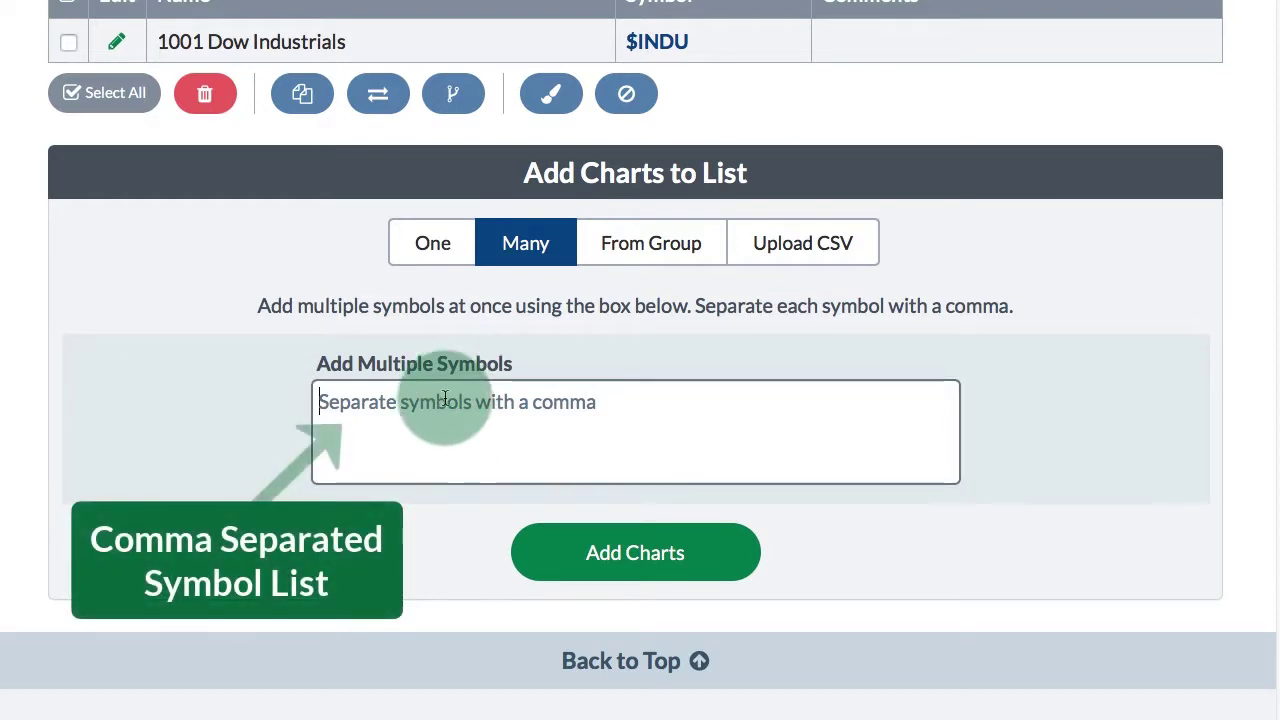
pyautogui.write('$spx,$indu,$ndx,$compq,$sml,$rut,$mid,$spxew,$nya')
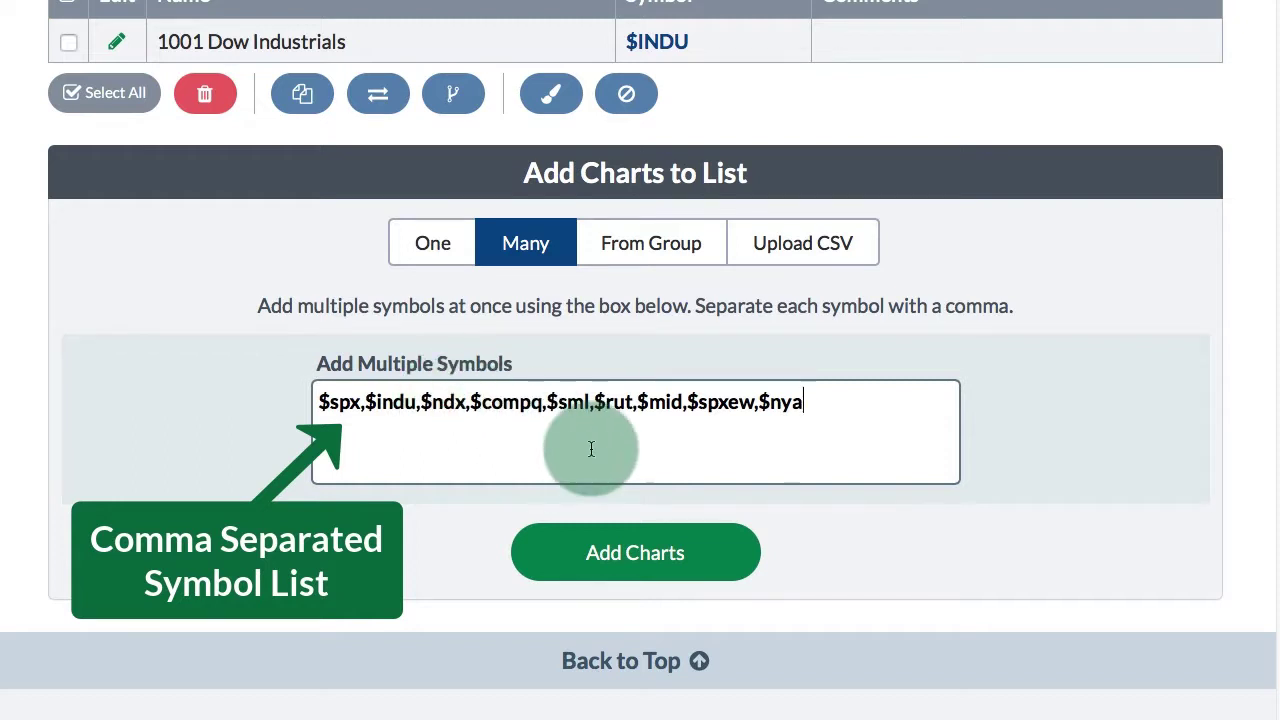
pyautogui.click(590, 550)
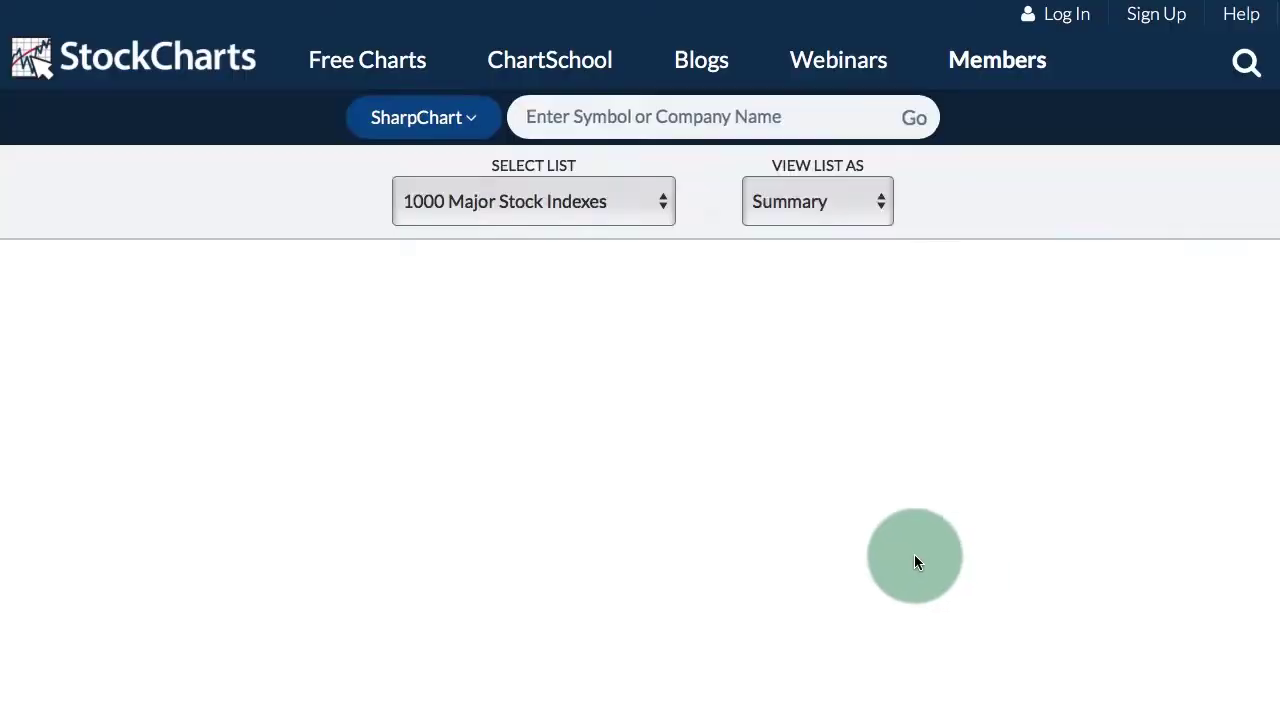
pyautogui.scroll(-2, 919, 564)
pyautogui.scroll(-2, 920, 563)
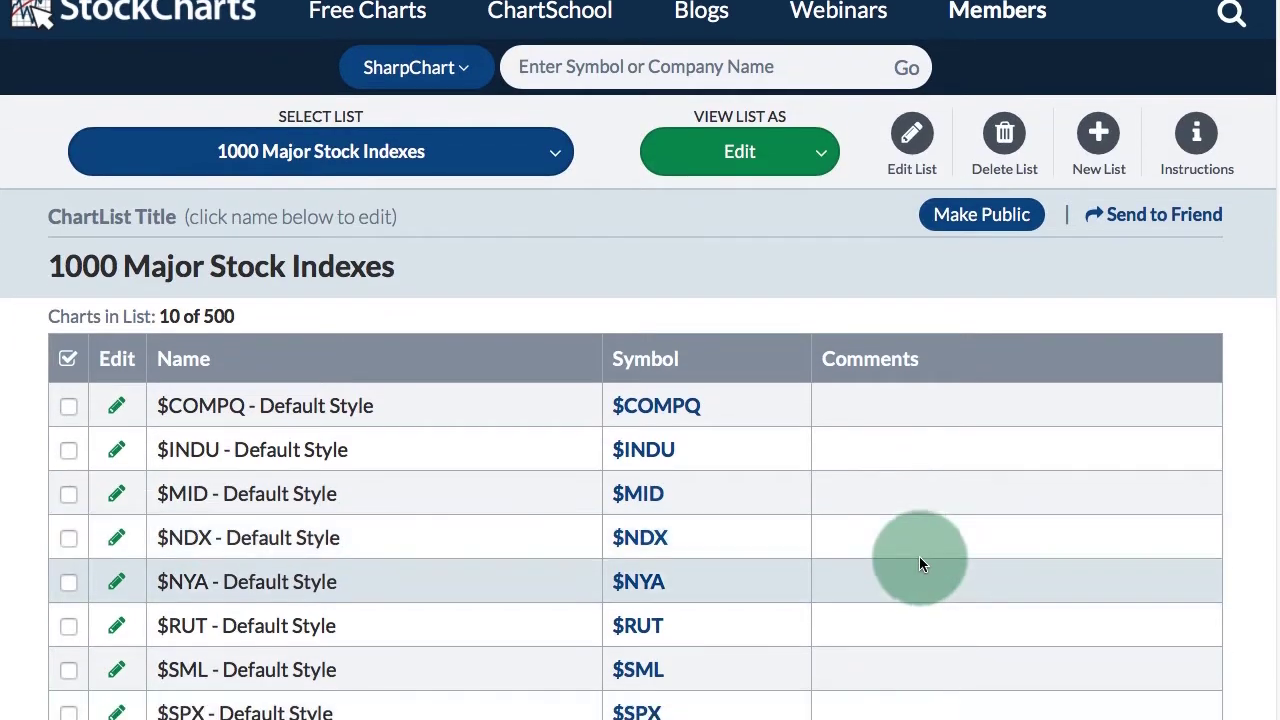
pyautogui.scroll(-1, 920, 563)
pyautogui.scroll(-2, 920, 563)
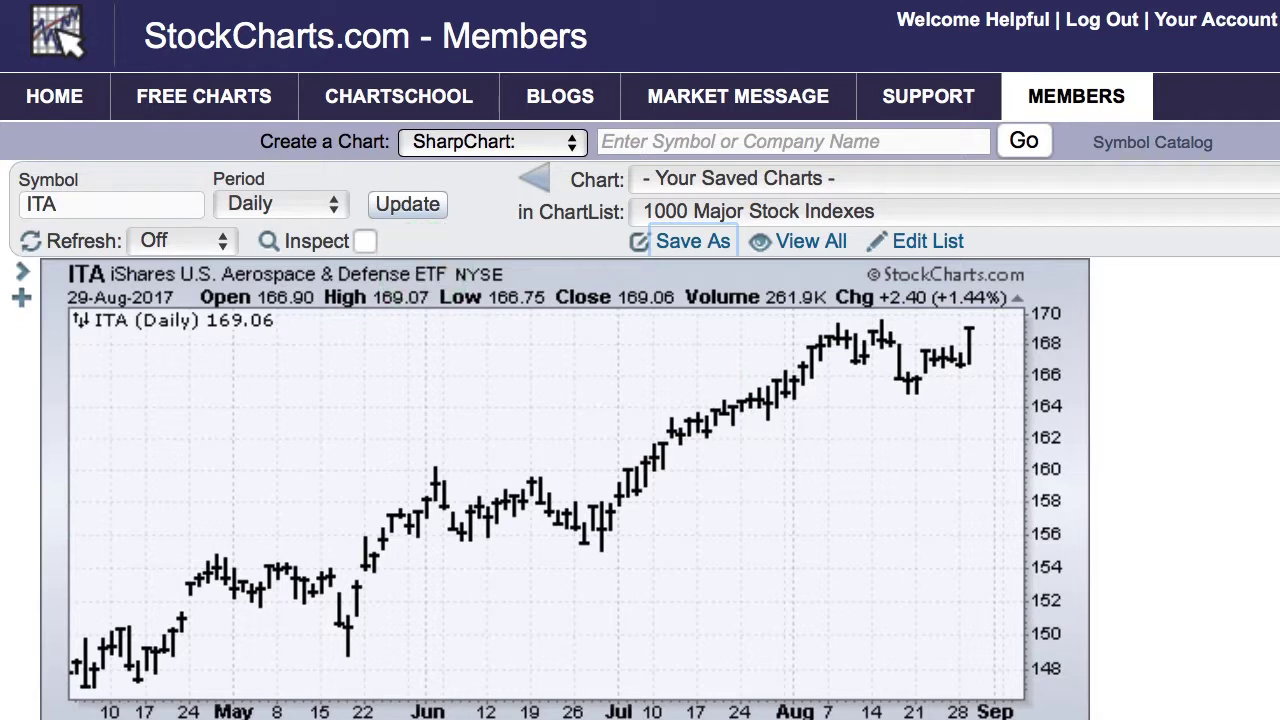
# Step: Save the ITA chart to the 3500 Industry Group ETFs list under the name 3500 IN Defense & Aerospace ETF (iShares)
pyautogui.click(672, 249)
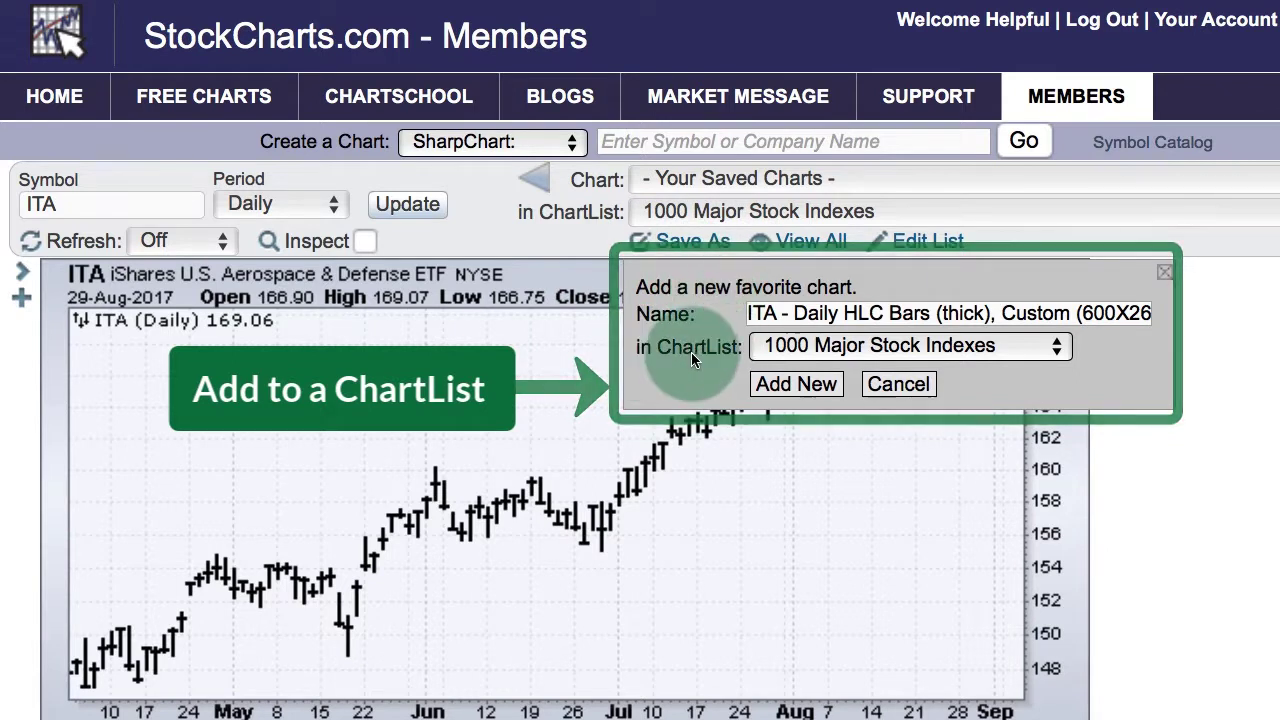
pyautogui.click(805, 348)
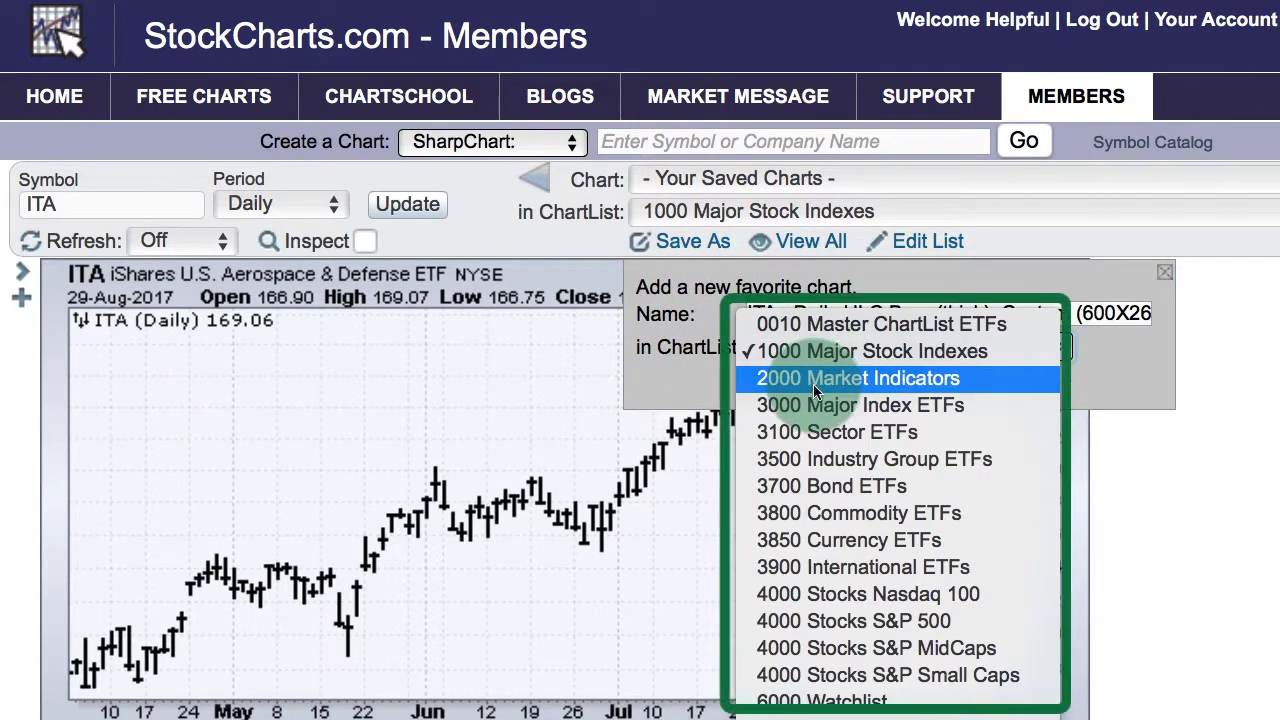
pyautogui.click(822, 462)
pyautogui.tripleClick(816, 314)
pyautogui.press('BackSpace')
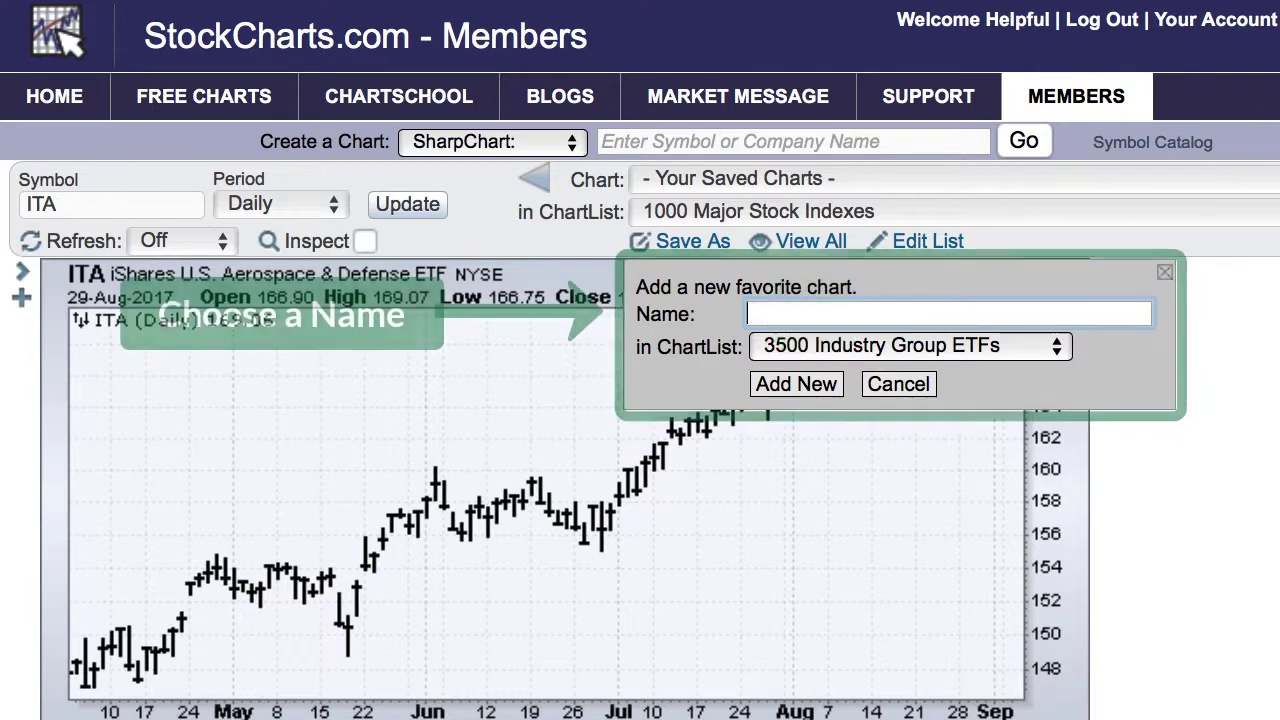
pyautogui.write('3500 IN Defense & Aerospace ETF (iShares')
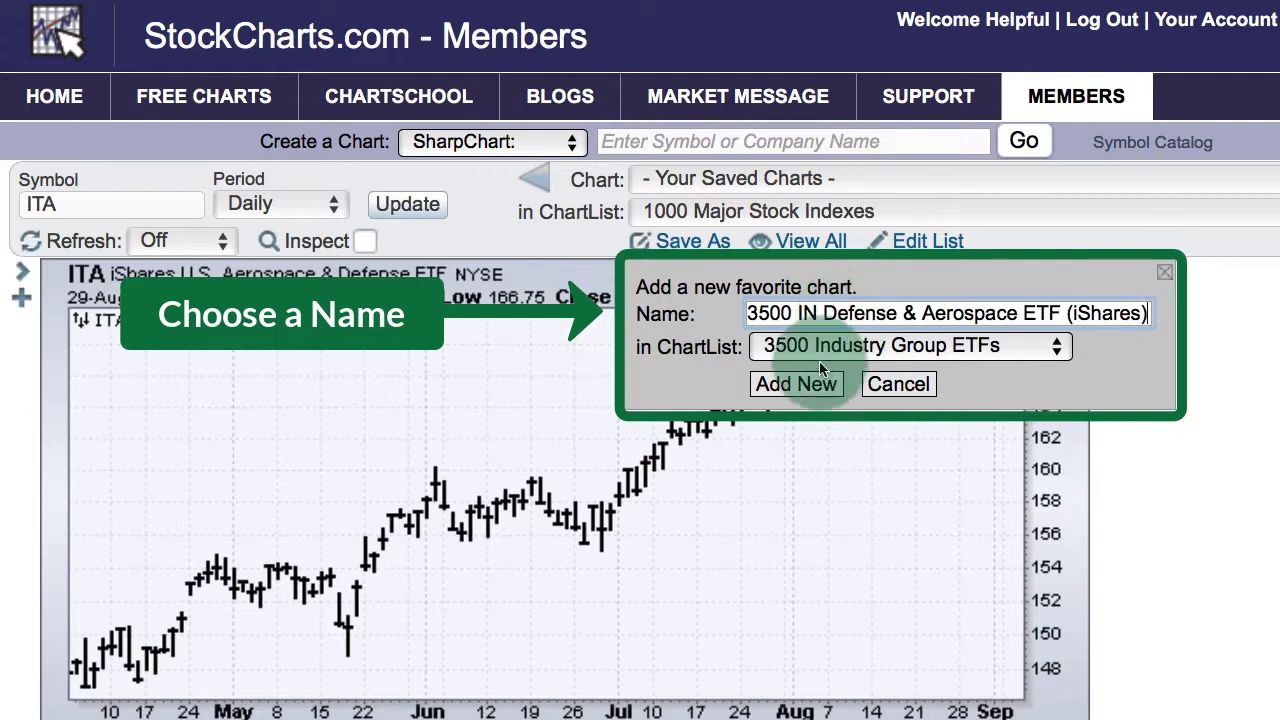
pyautogui.click(806, 389)
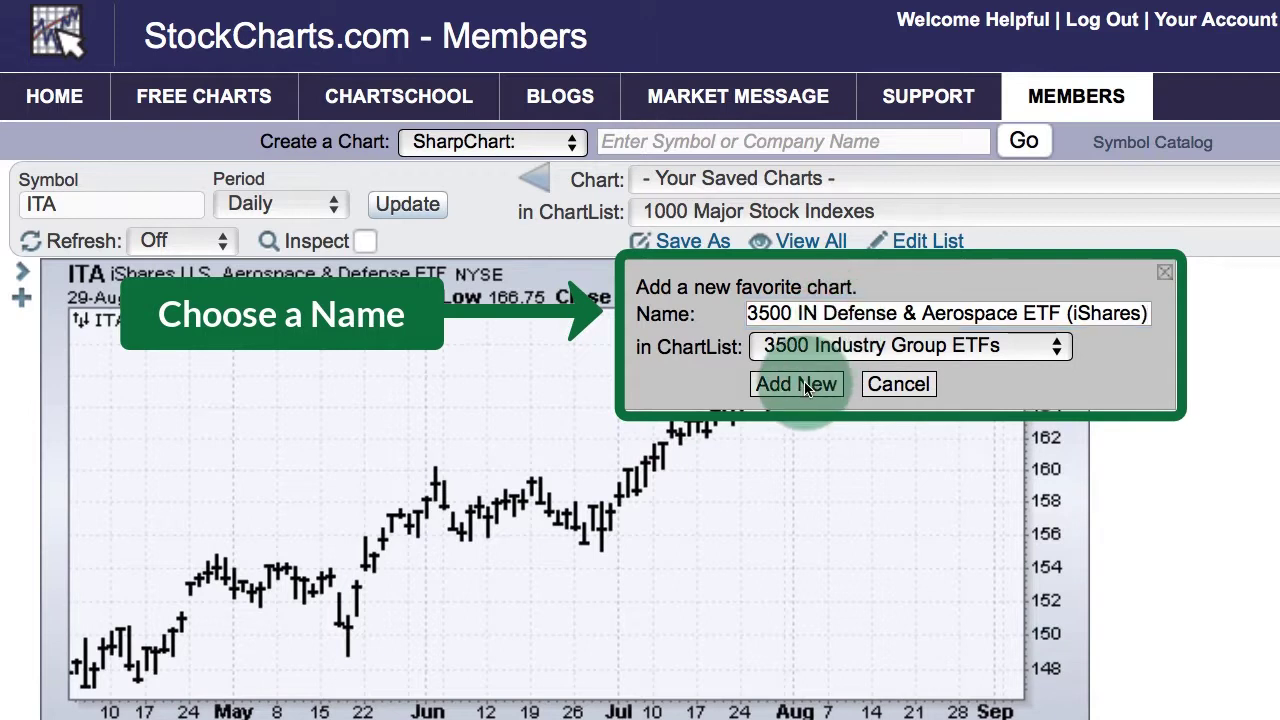
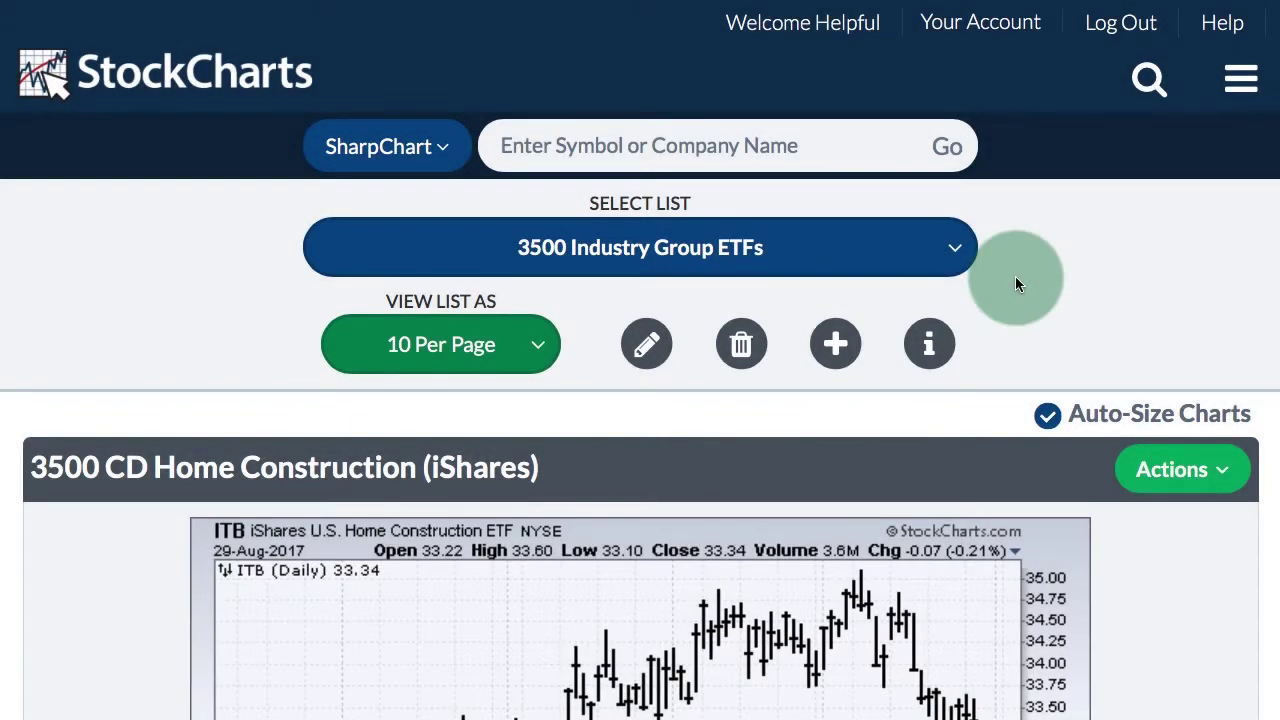
# Step: Examine the other ChartLists available for selection and the viewing options for the 3500 Industry Group ETFs list
pyautogui.click(613, 250)
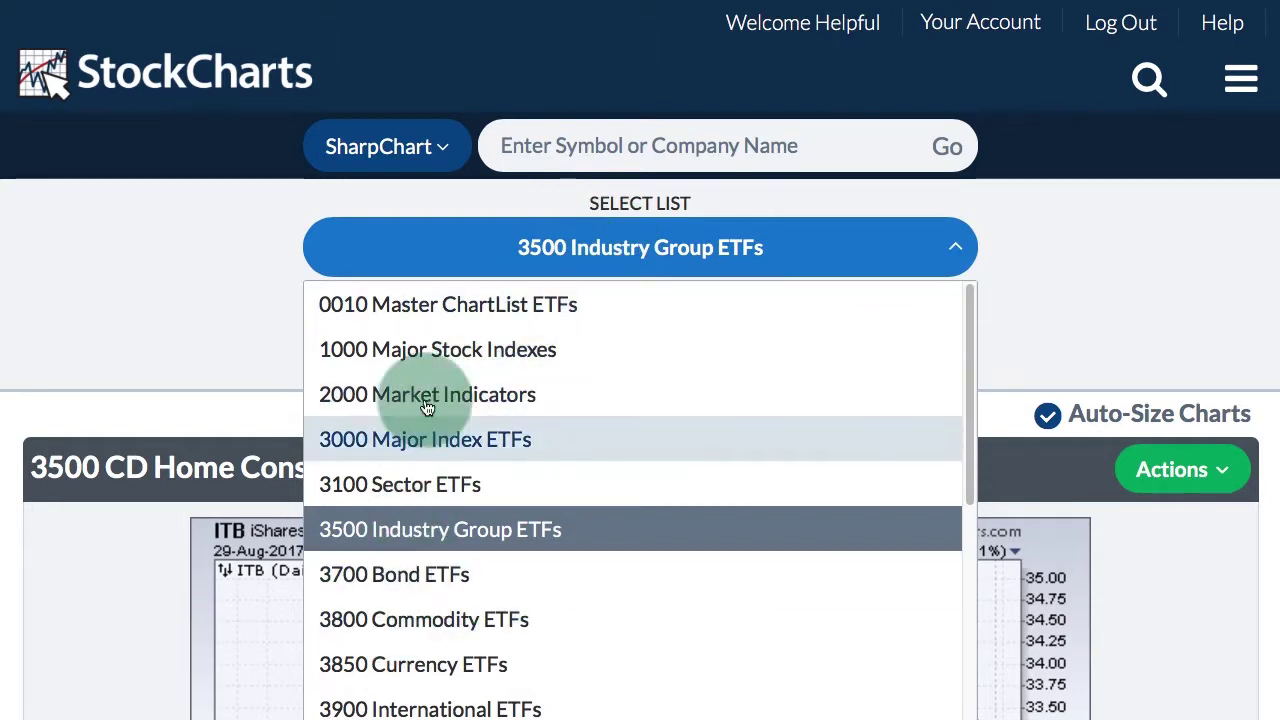
pyautogui.click(1035, 303)
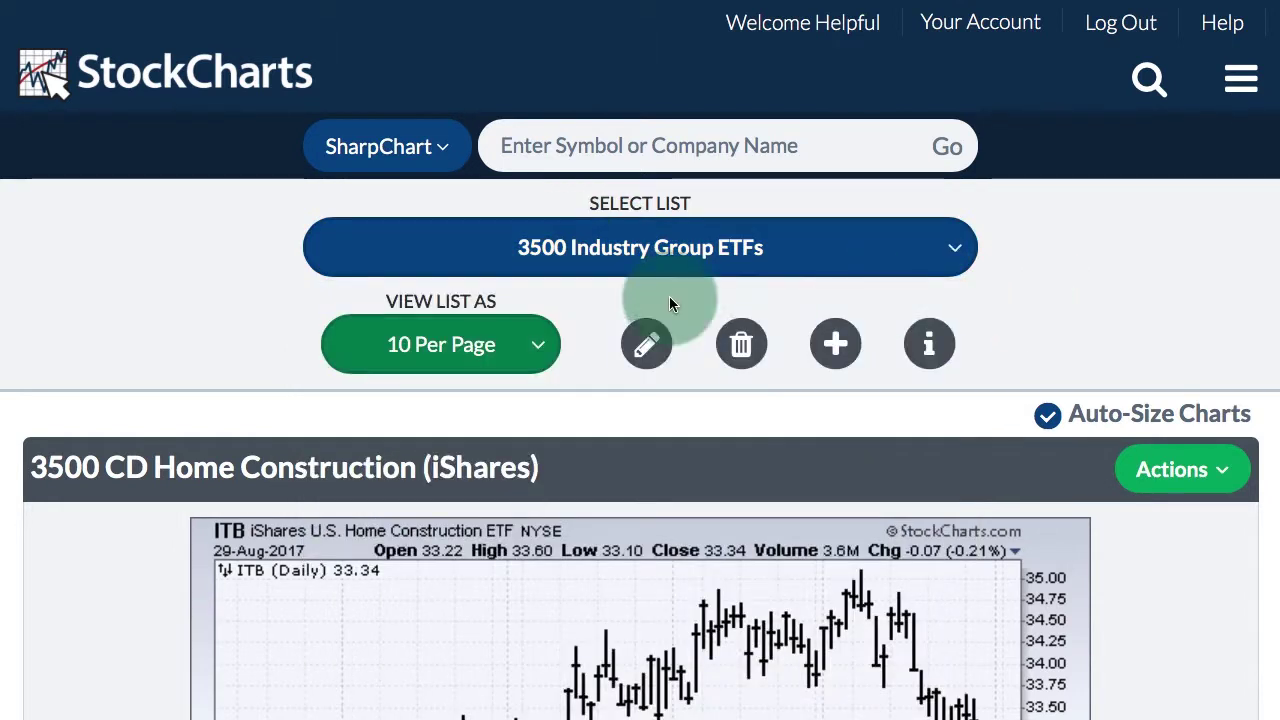
pyautogui.click(440, 348)
pyautogui.scroll(-2, 428, 486)
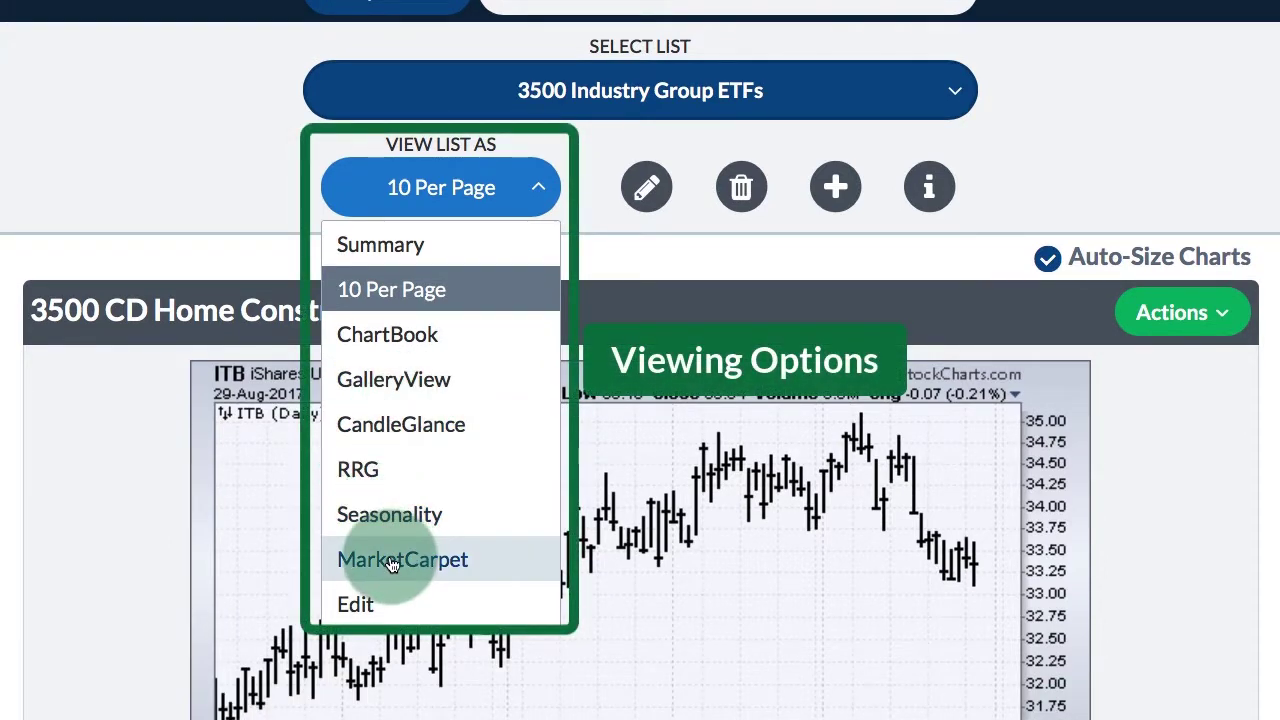
pyautogui.click(690, 256)
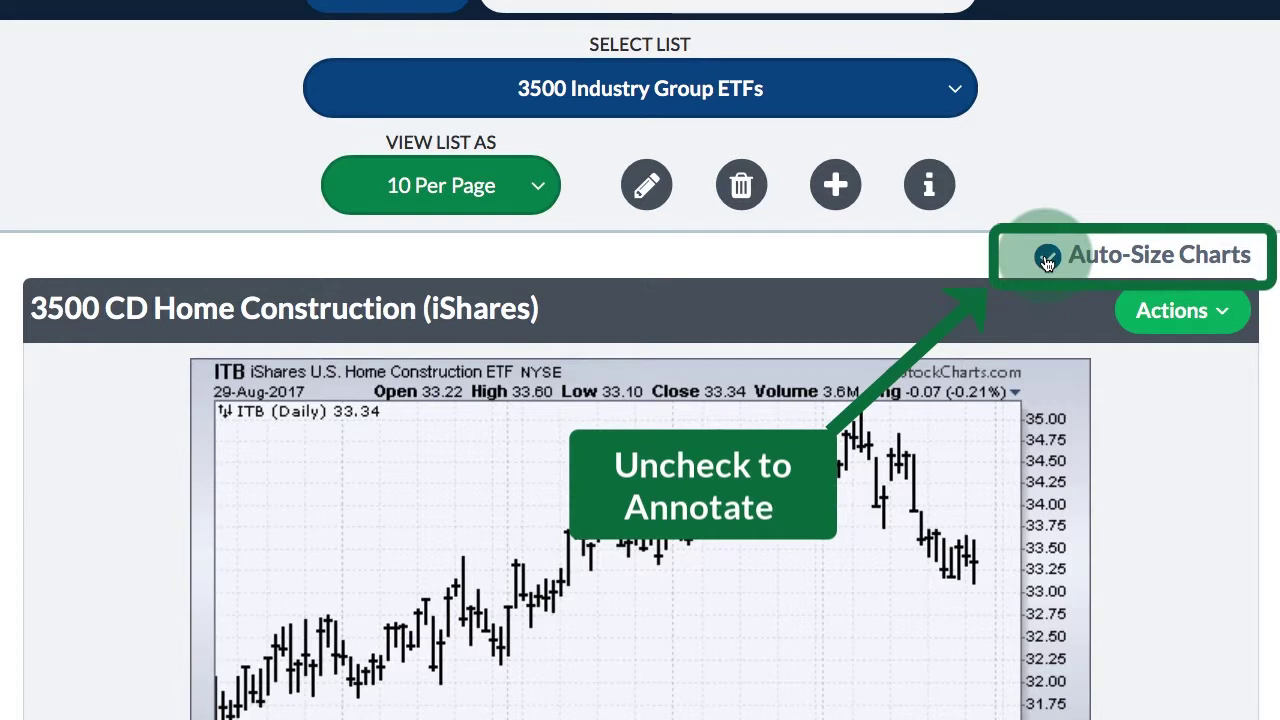
# Step: Turn off automatic chart sizing for the 3500 Industry Group ETFs list and open the available actions for the Home Construction chart
pyautogui.click(1047, 259)
pyautogui.click(1150, 314)
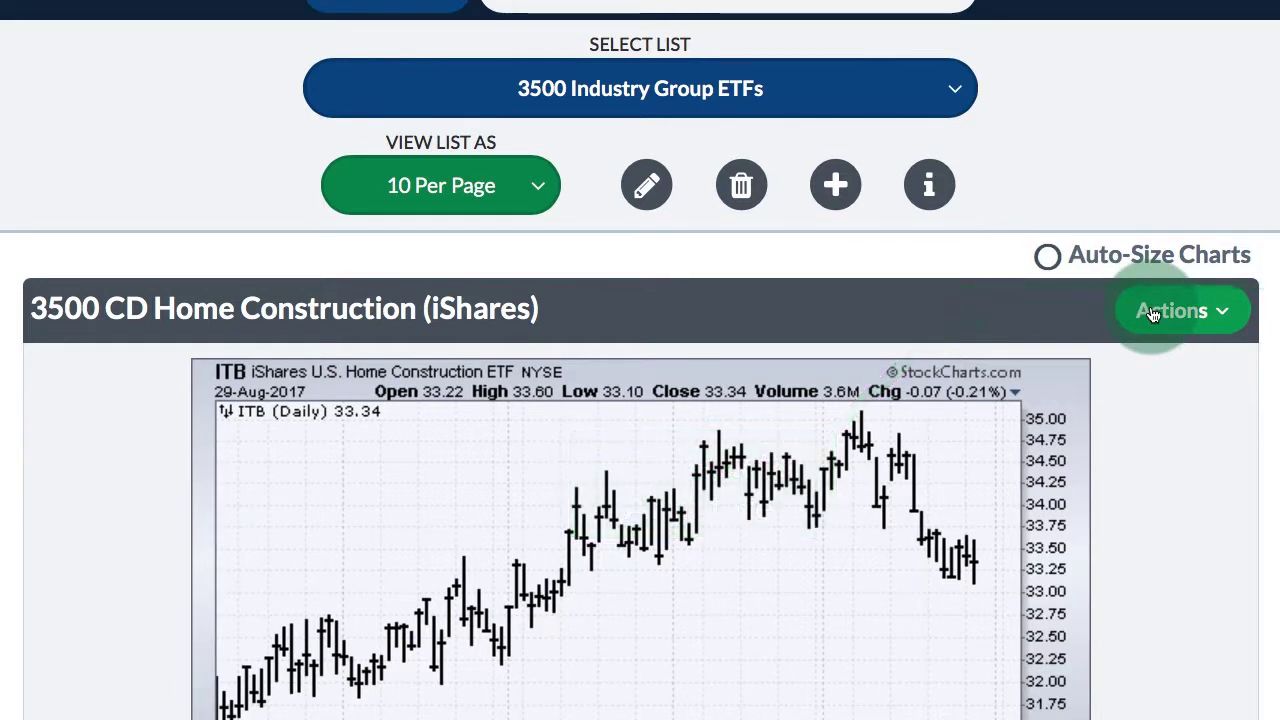
pyautogui.scroll(-3, 1115, 384)
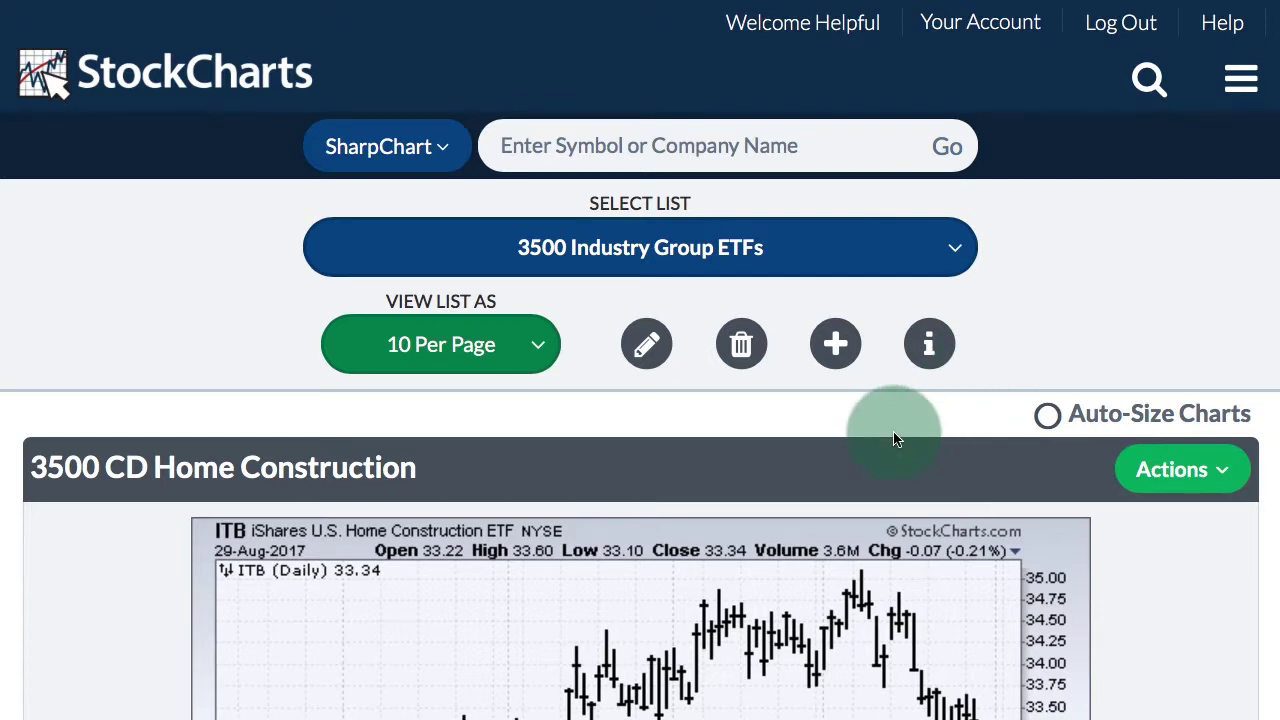
# Step: Rename the first chart in the list as 3500 CD Home Construction ETF and save the name
pyautogui.scroll(-4, 895, 440)
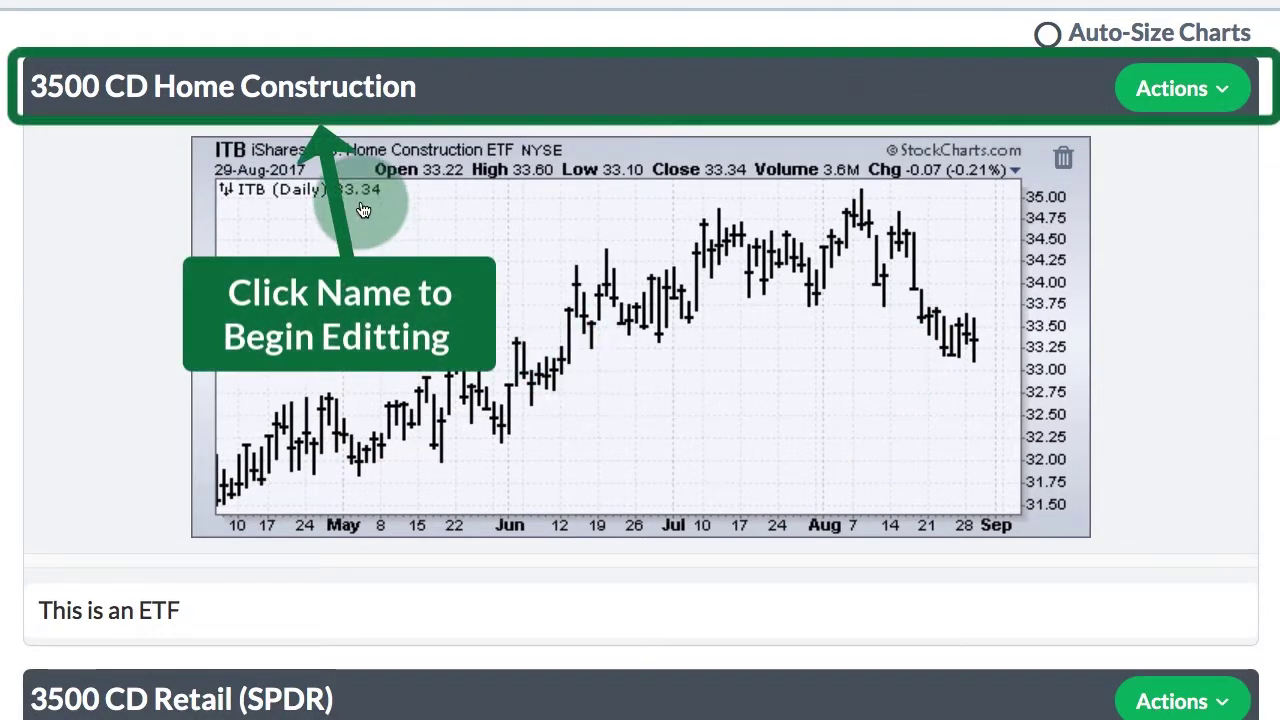
pyautogui.click(281, 88)
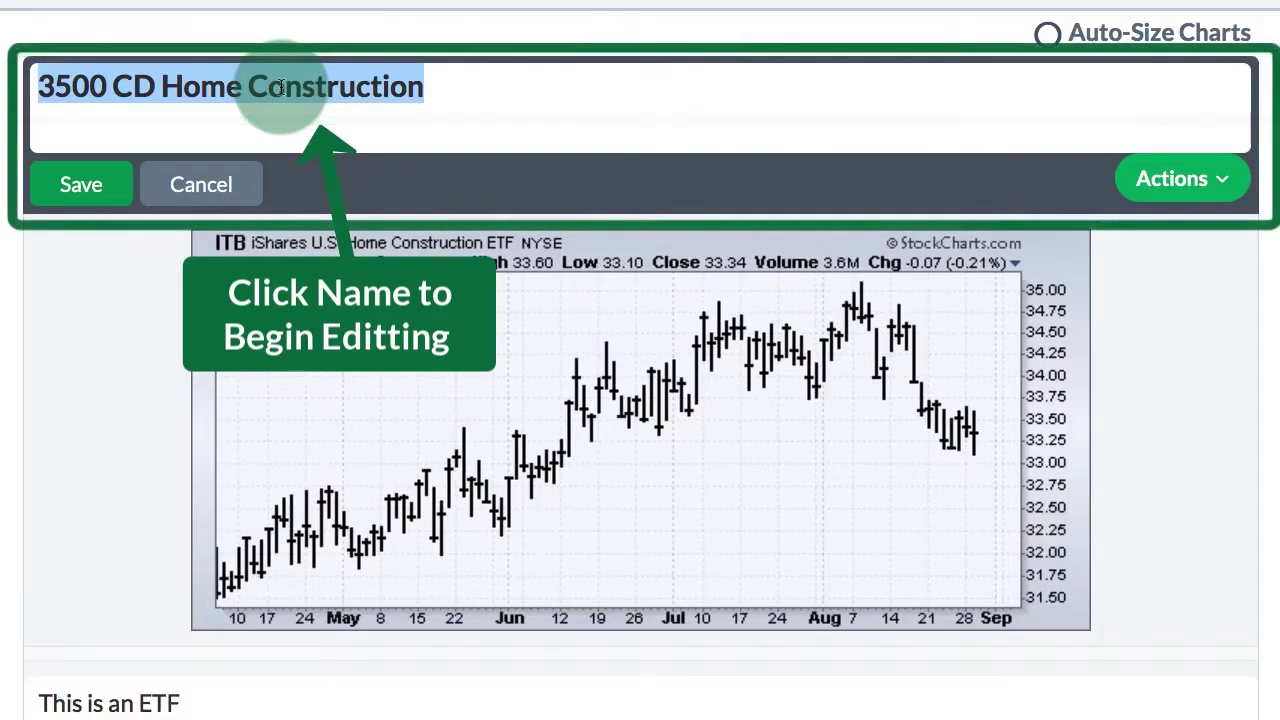
pyautogui.click(445, 82)
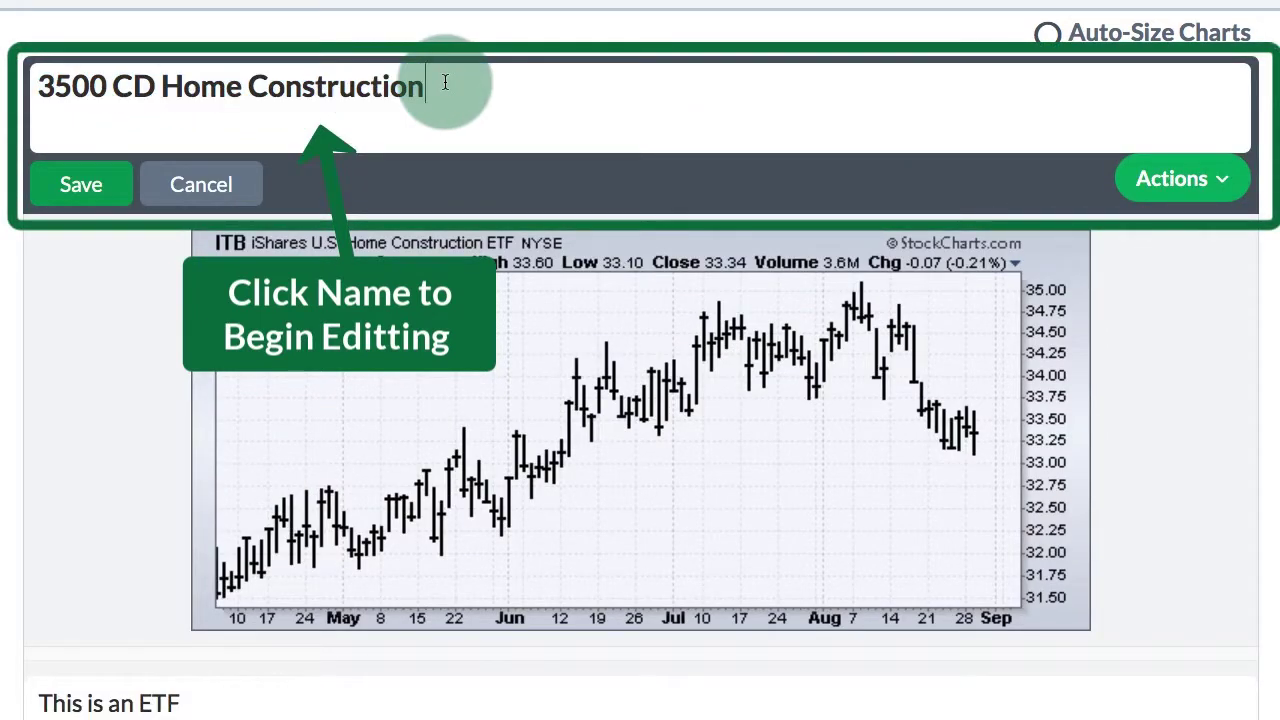
pyautogui.click(80, 185)
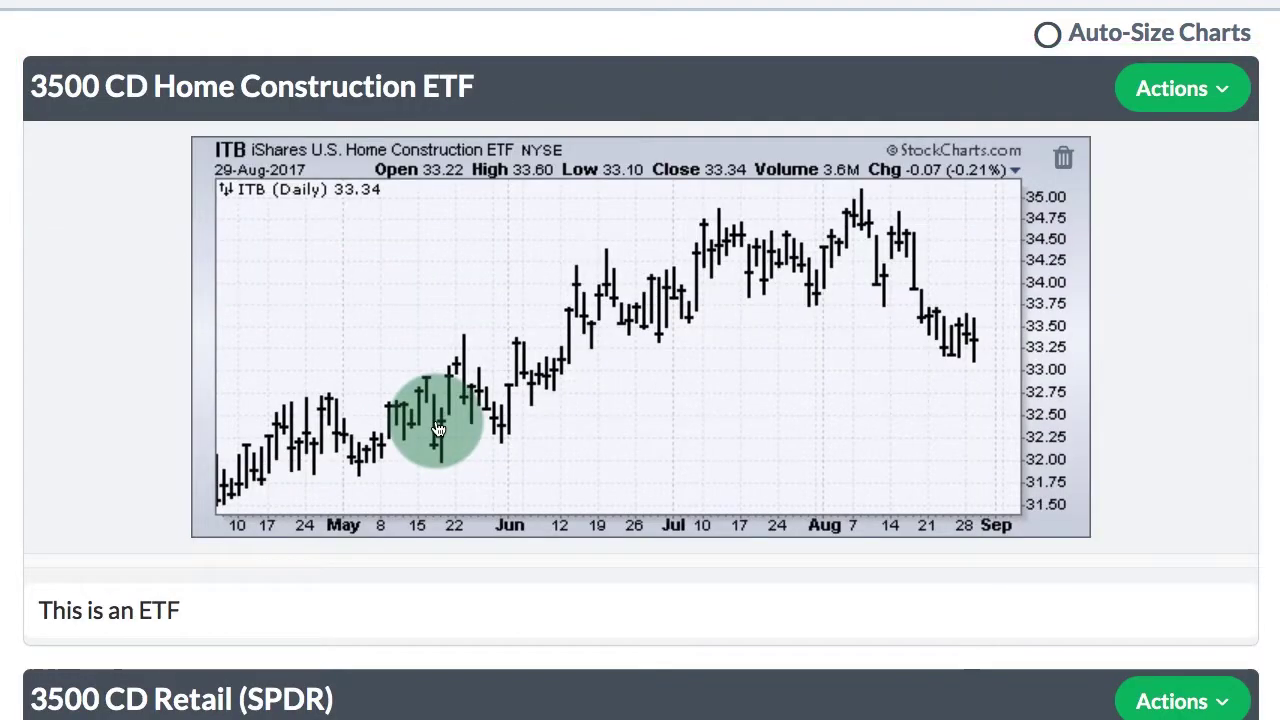
# Step: Replace the note under the Home Construction chart with Industry ETF and save it
pyautogui.scroll(-1, 437, 430)
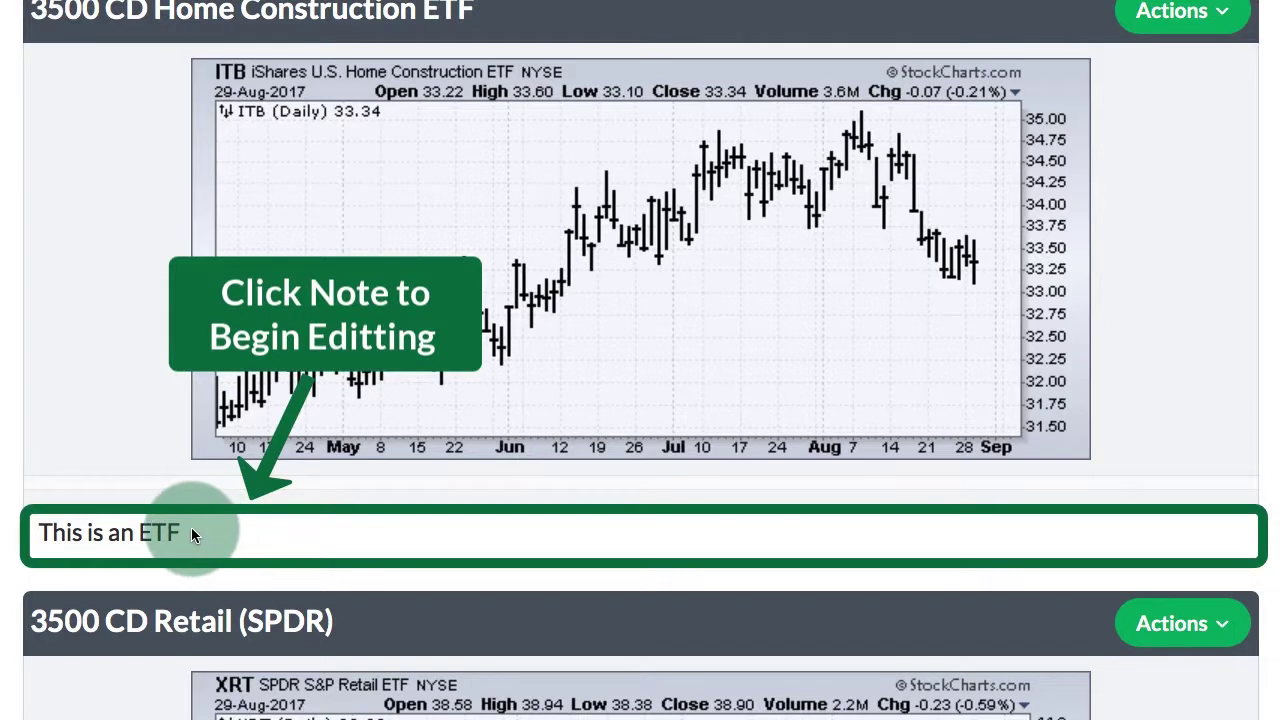
pyautogui.click(186, 530)
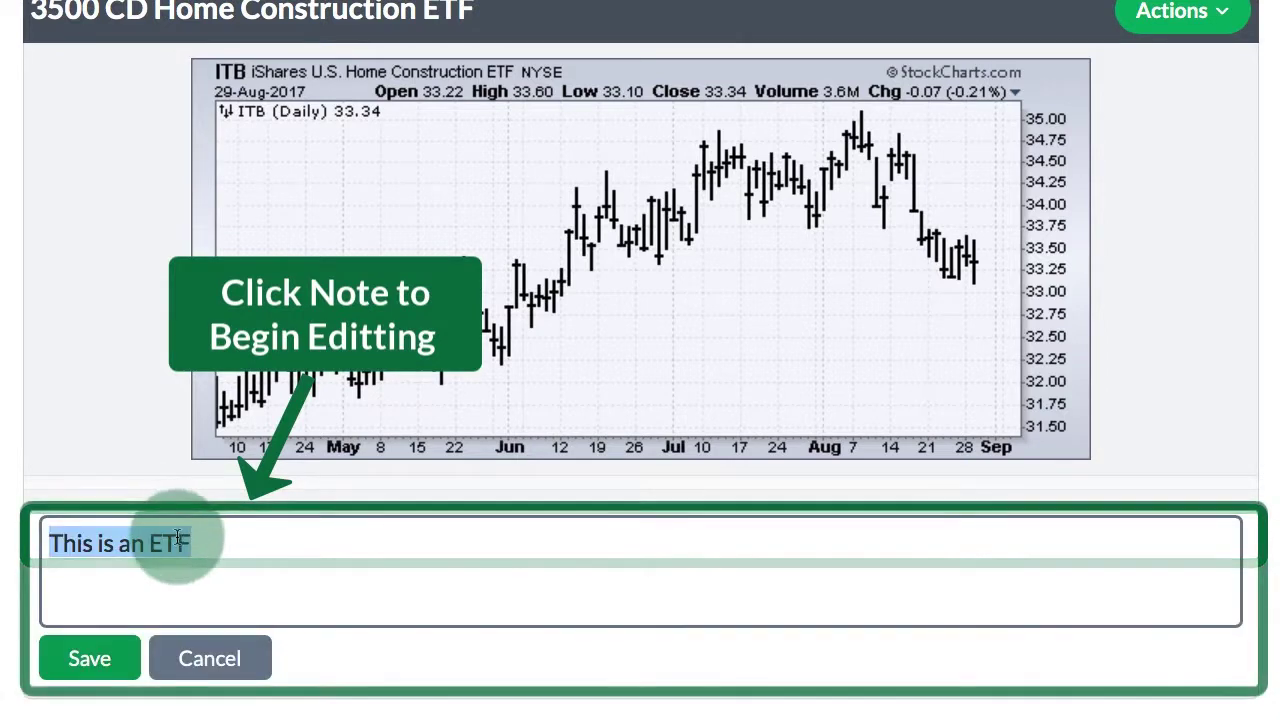
pyautogui.press('BackSpace')
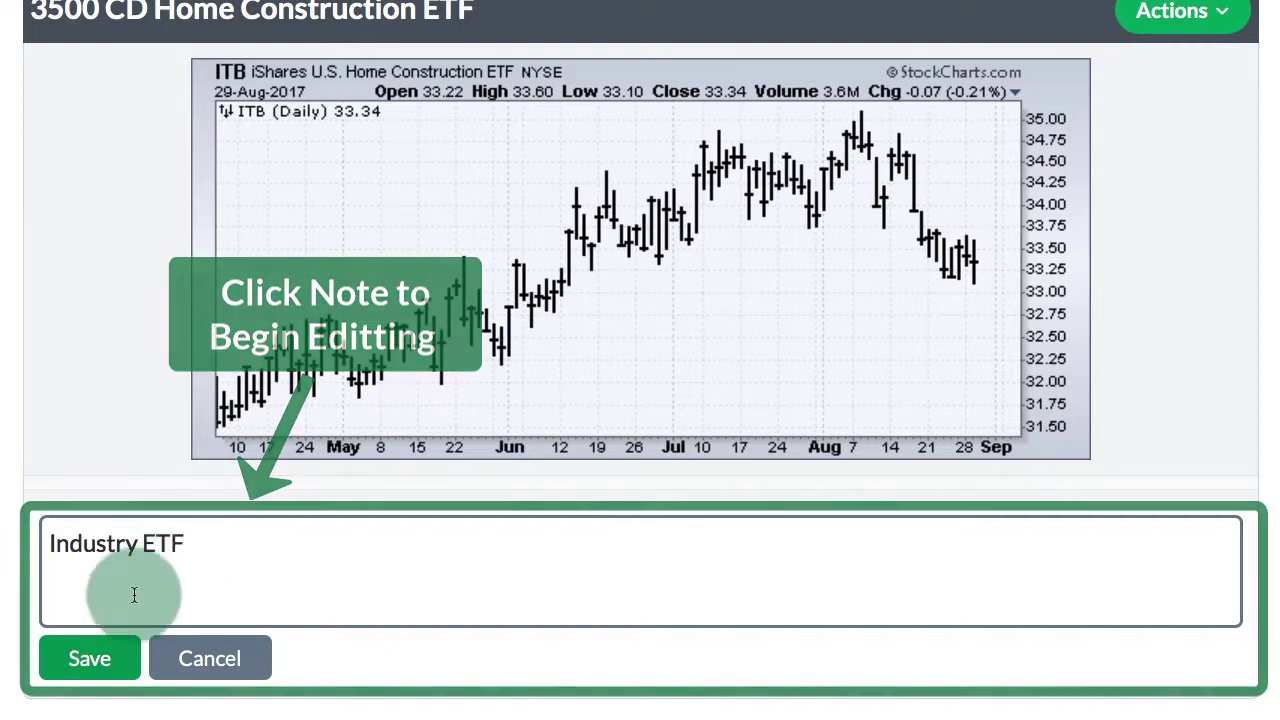
pyautogui.click(95, 656)
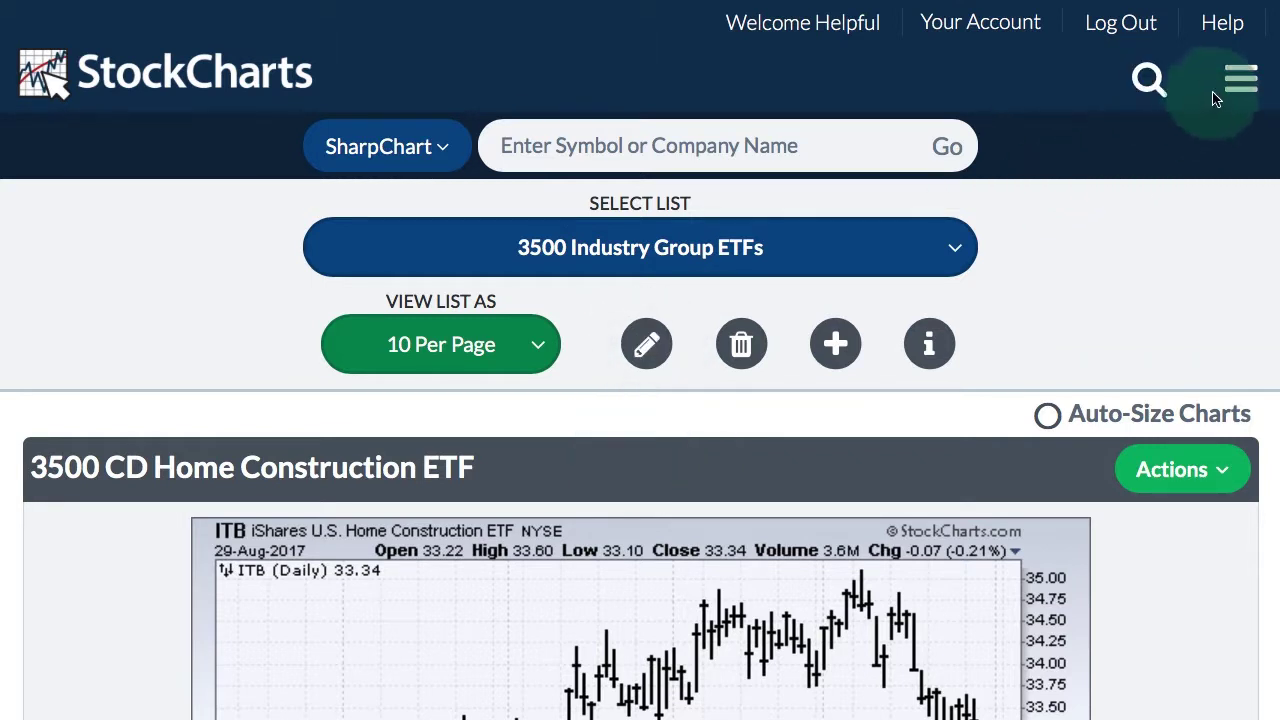
# Step: Go to the Members page and bring up the overview of your ChartLists
pyautogui.click(1242, 79)
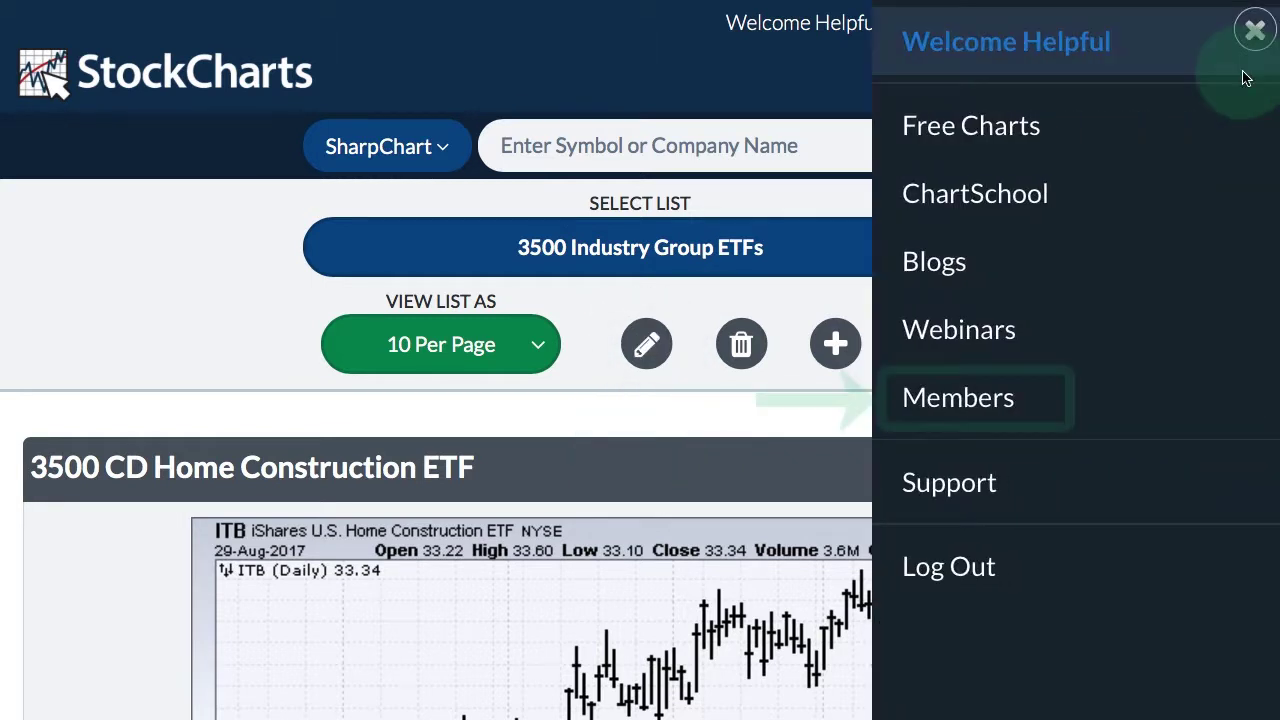
pyautogui.click(952, 400)
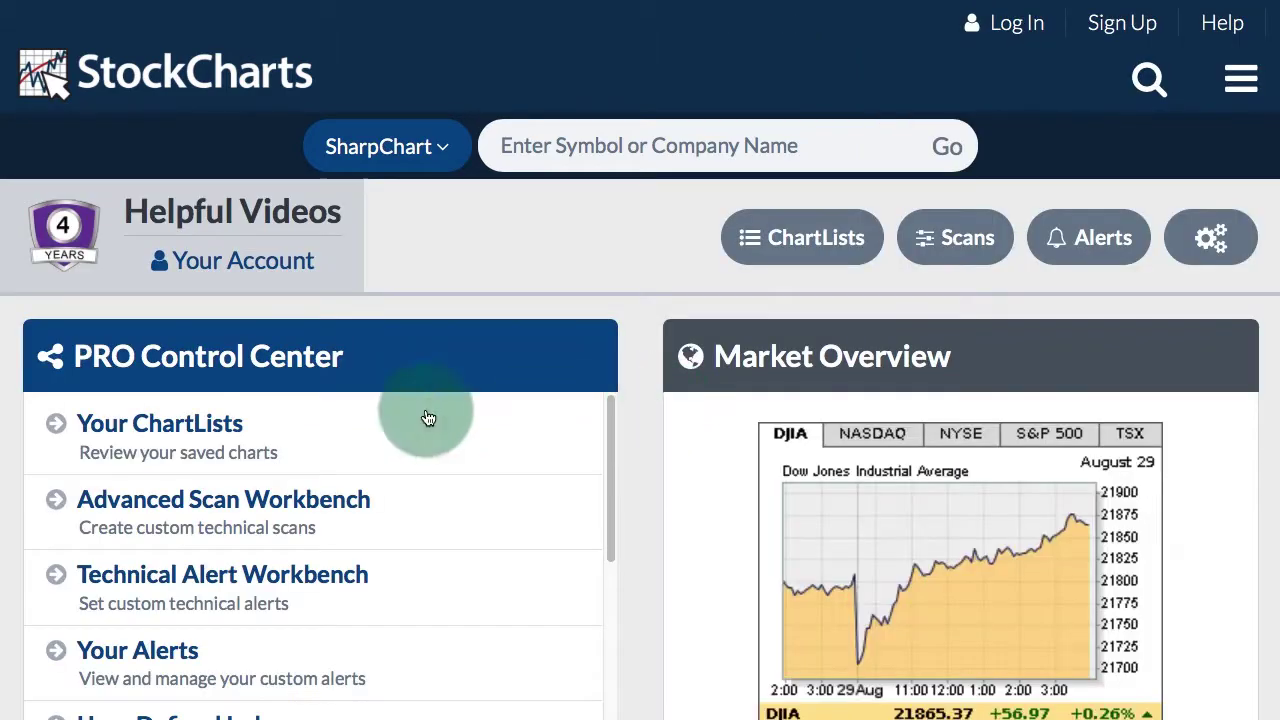
pyautogui.click(257, 432)
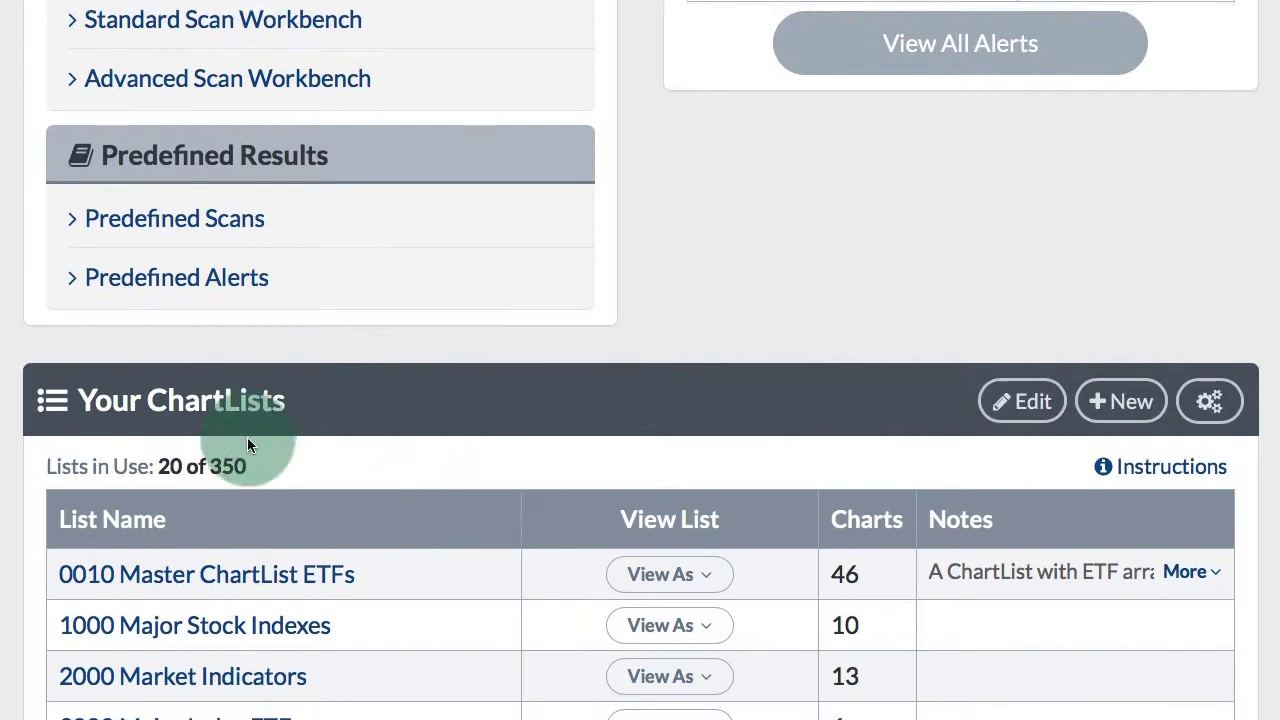
# Step: Switch the ChartLists overview to editing and select the 9000 Temporary ChartList 002 list
pyautogui.scroll(-3, 511, 499)
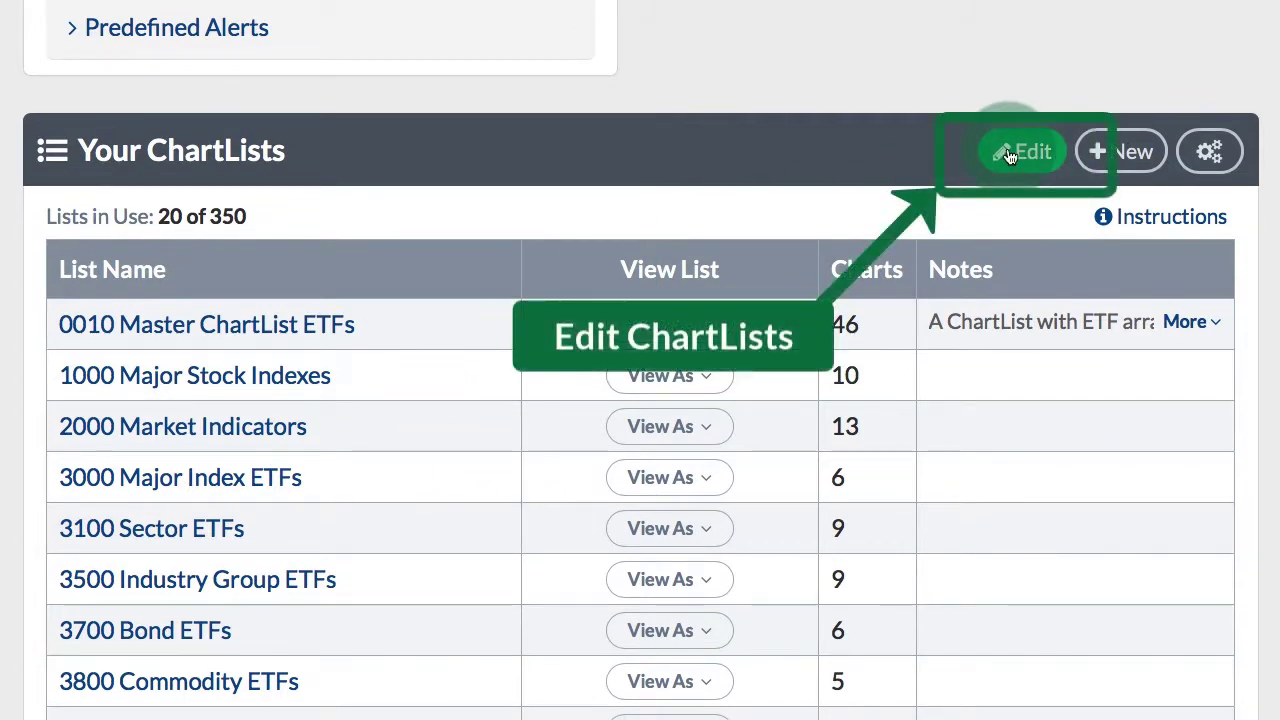
pyautogui.click(1010, 153)
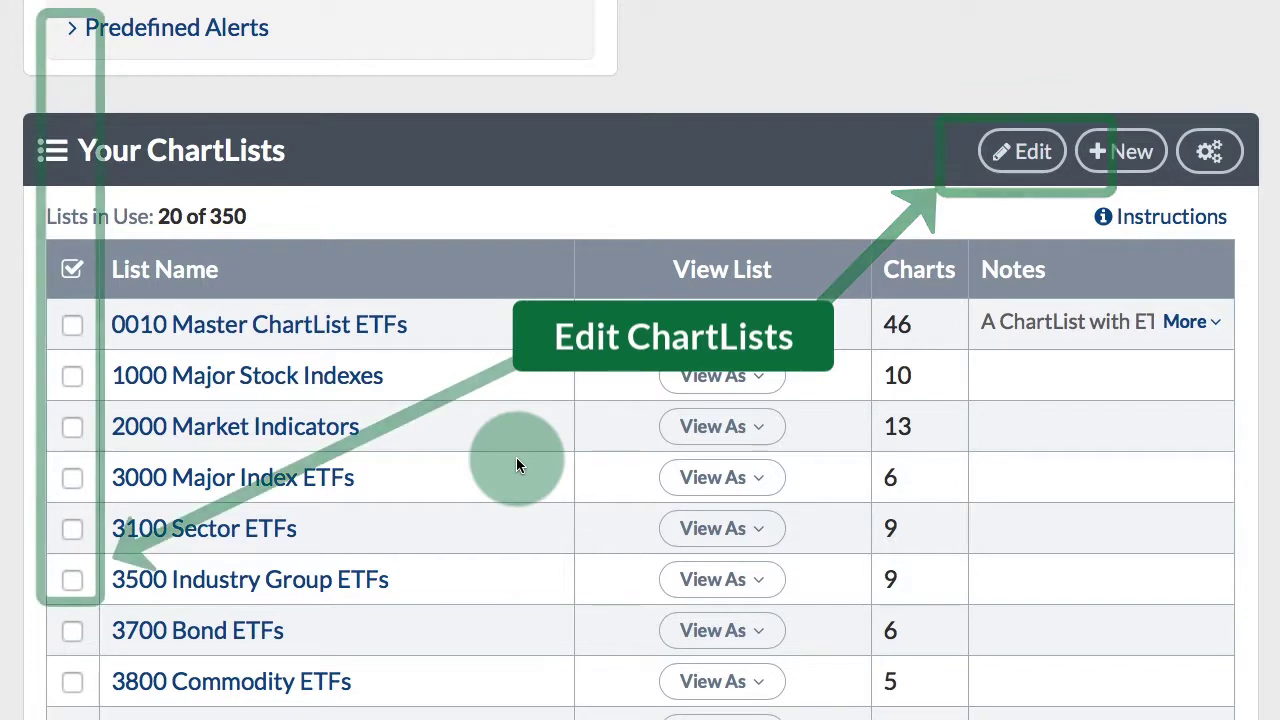
pyautogui.scroll(-5, 516, 457)
pyautogui.scroll(-3, 516, 457)
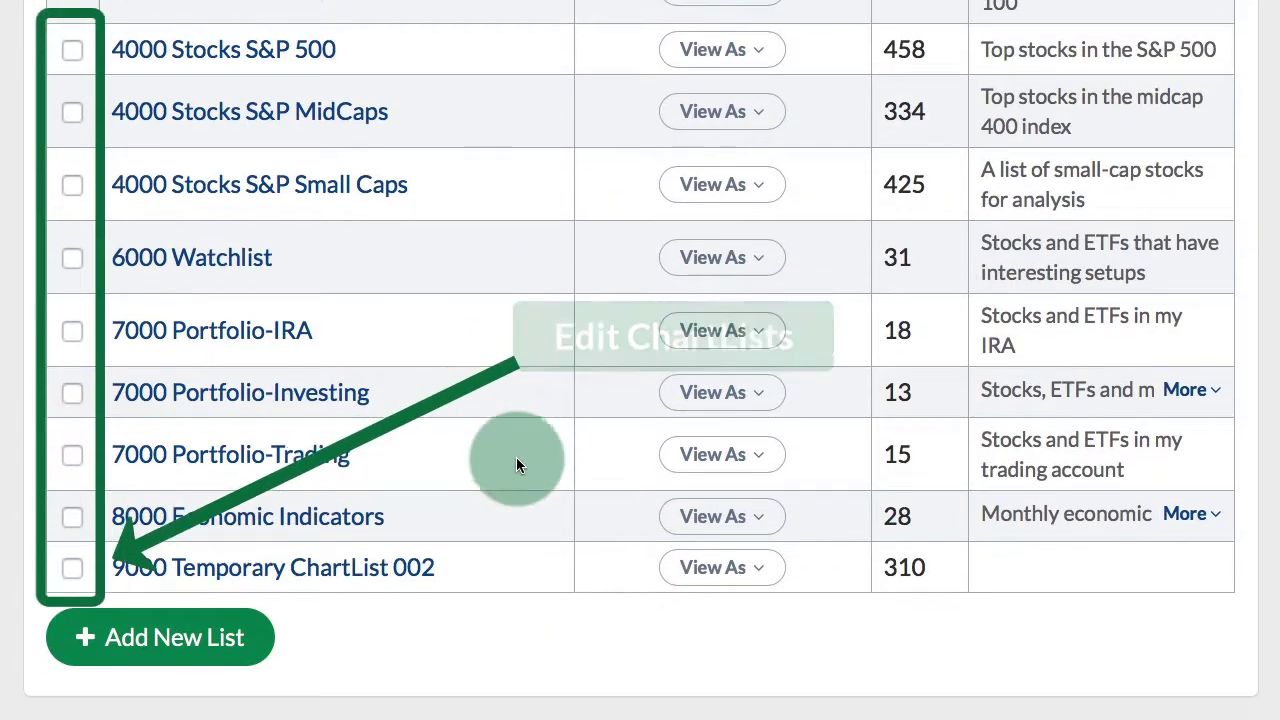
pyautogui.click(70, 568)
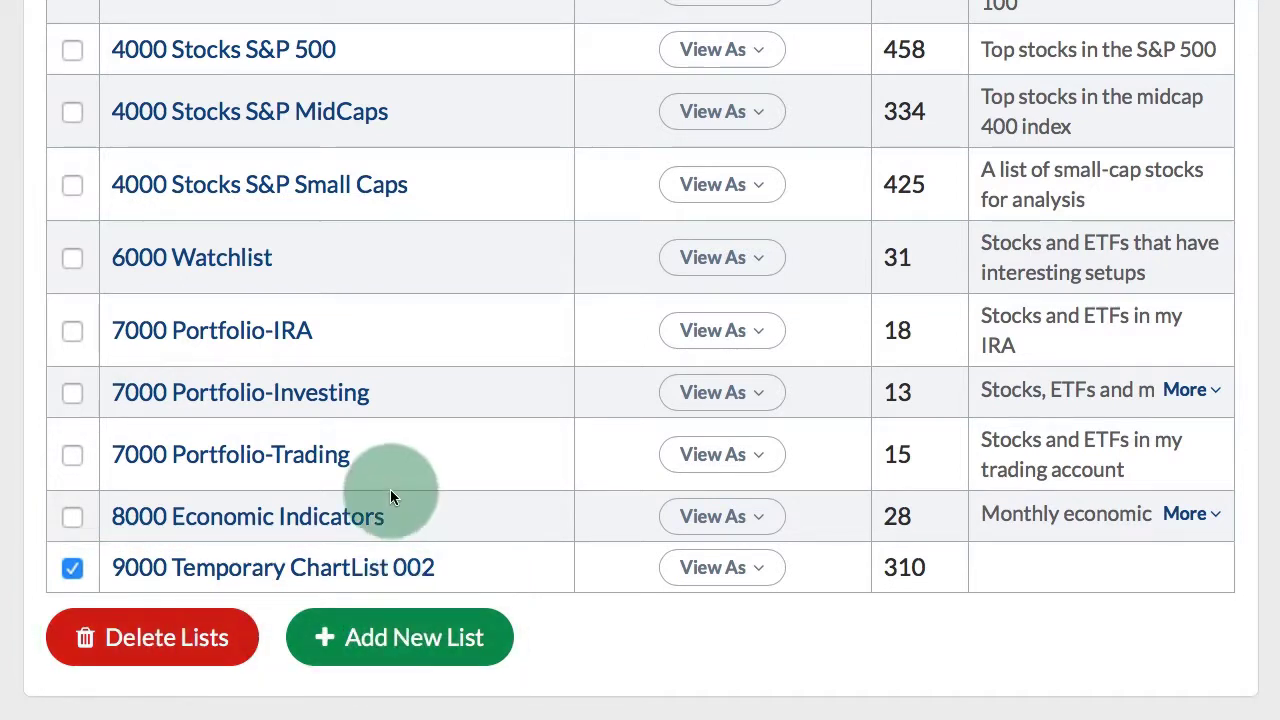
# Step: Open the 7000 Portfolio-IRA list in its Edit List view
pyautogui.click(713, 334)
pyautogui.scroll(-2, 640, 480)
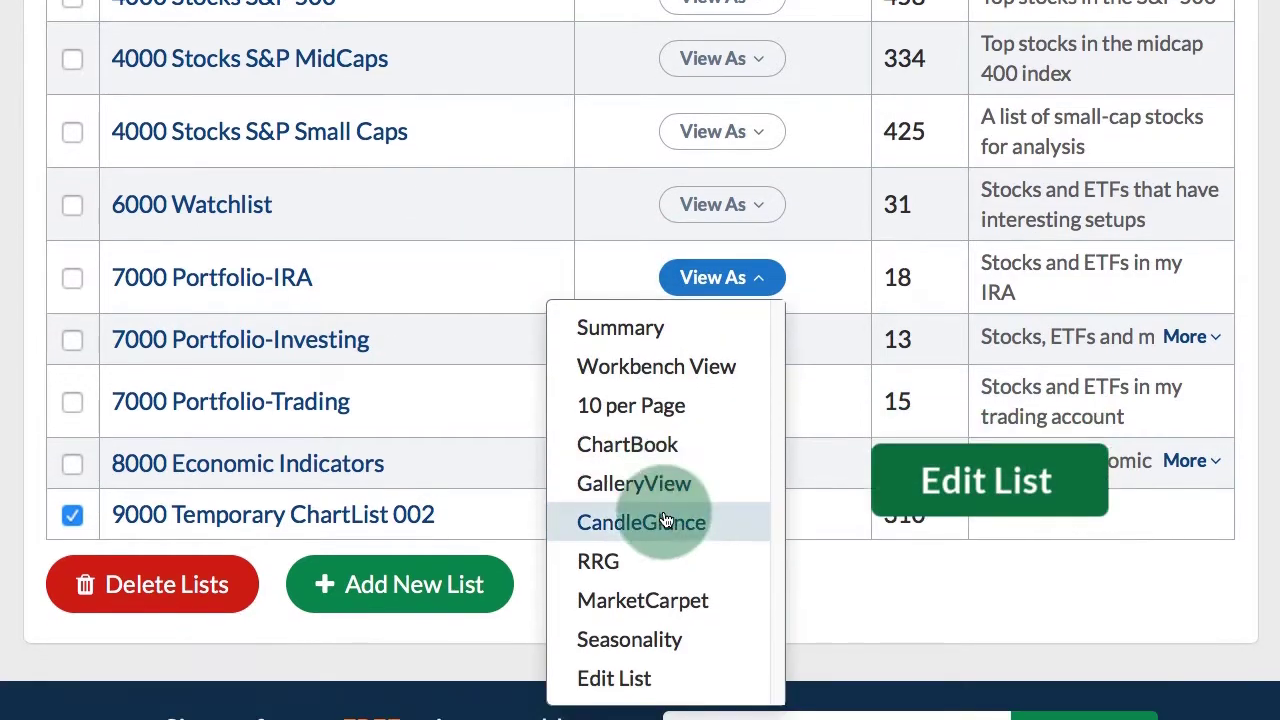
pyautogui.scroll(-3, 665, 521)
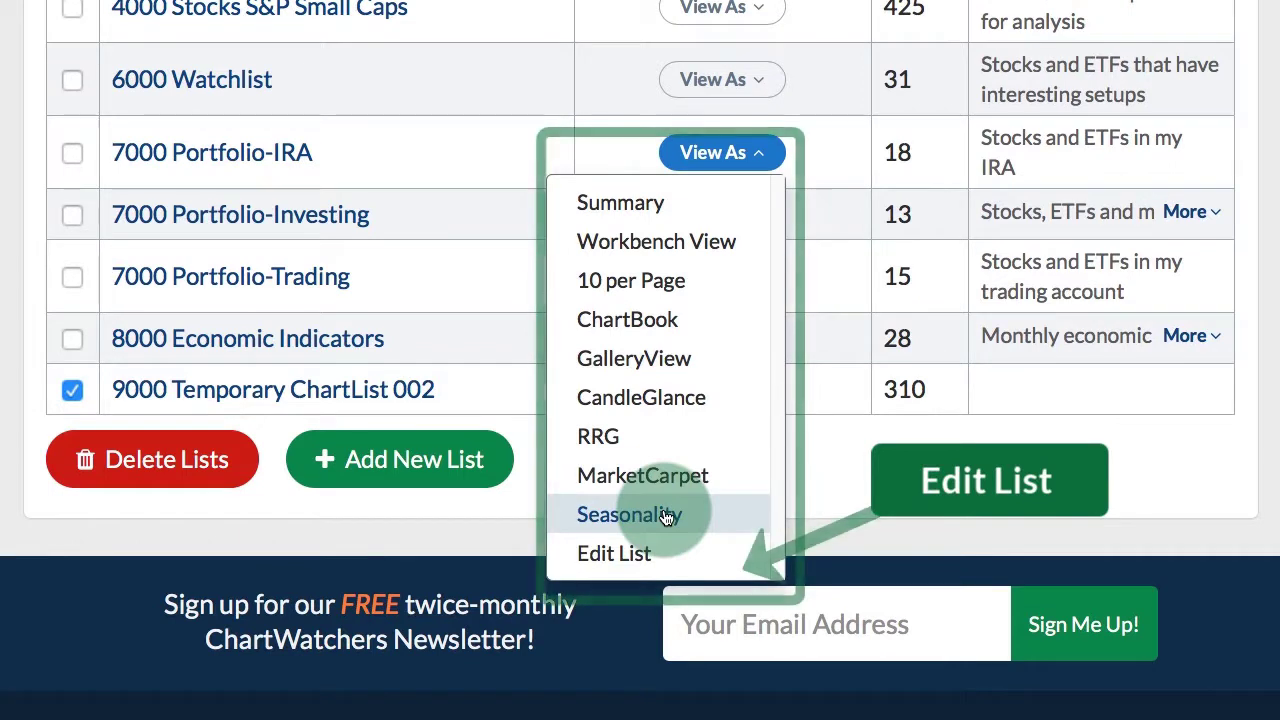
pyautogui.click(614, 556)
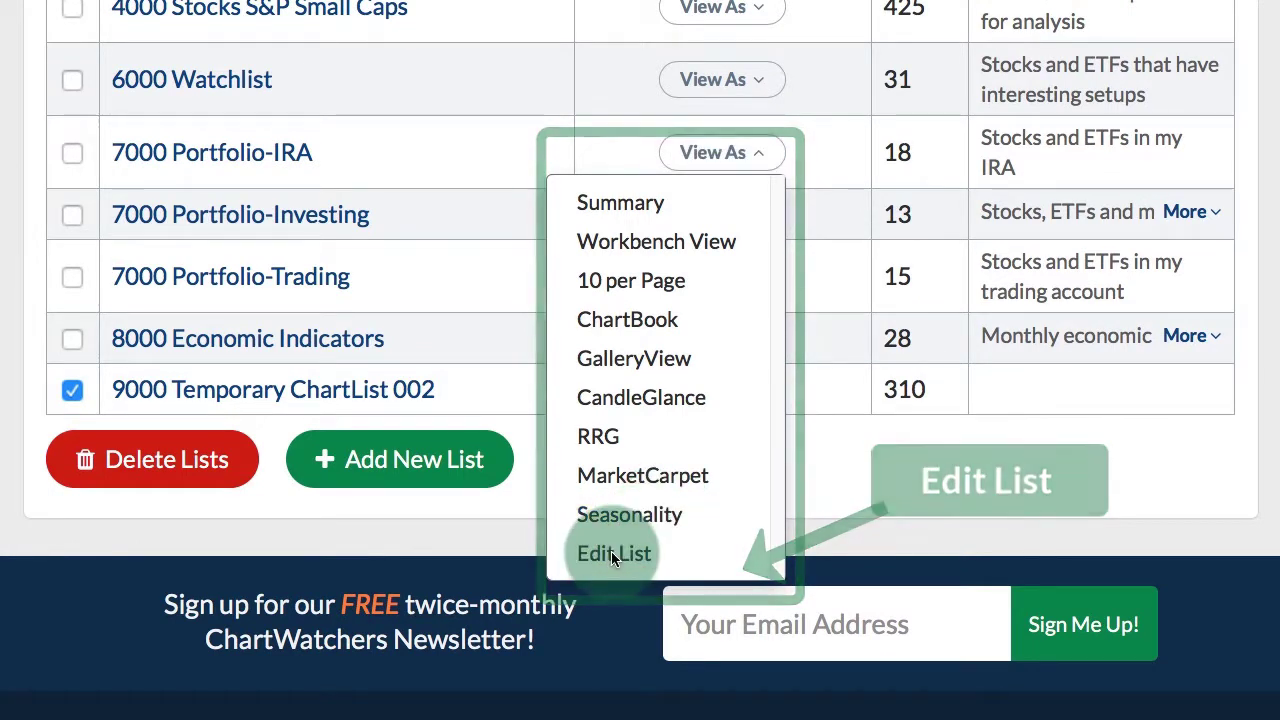